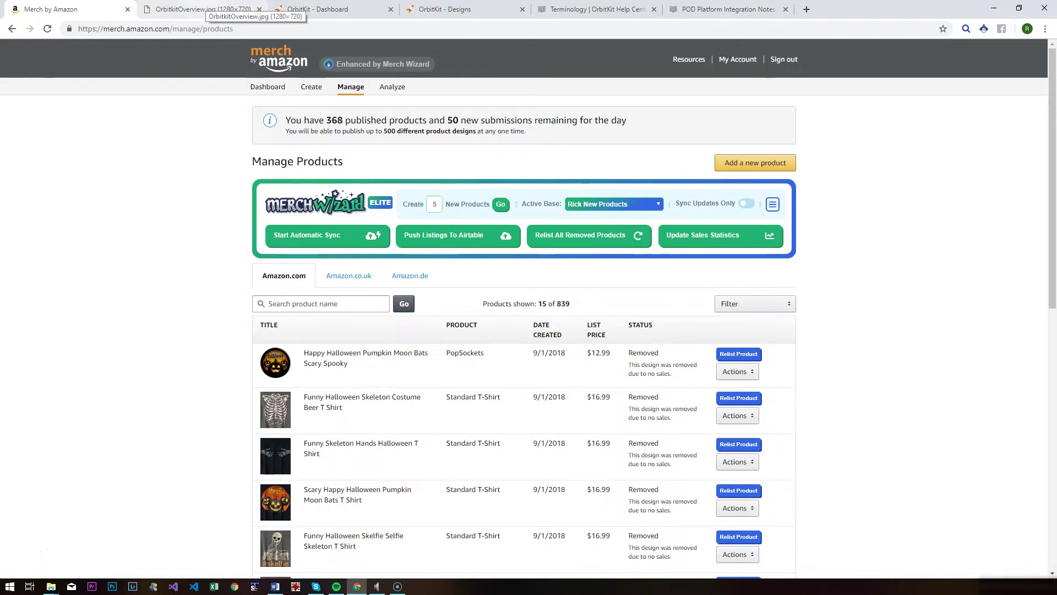
# Step: Review the OrbitKit overview diagram and the Merch by Amazon product list, and bring up the OrbitKit dashboard
pyautogui.click(207, 9)
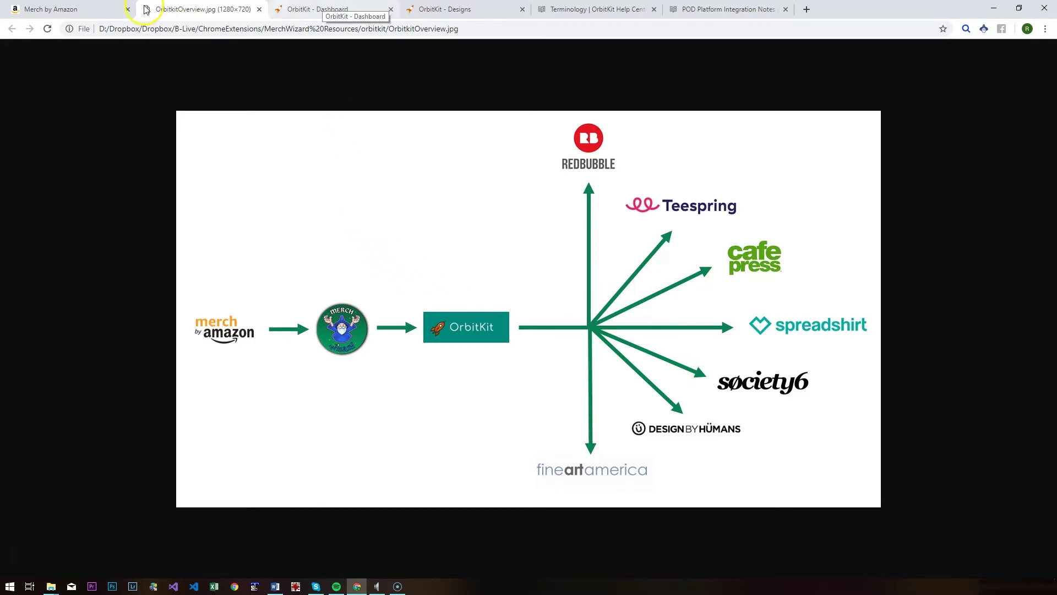
pyautogui.click(88, 9)
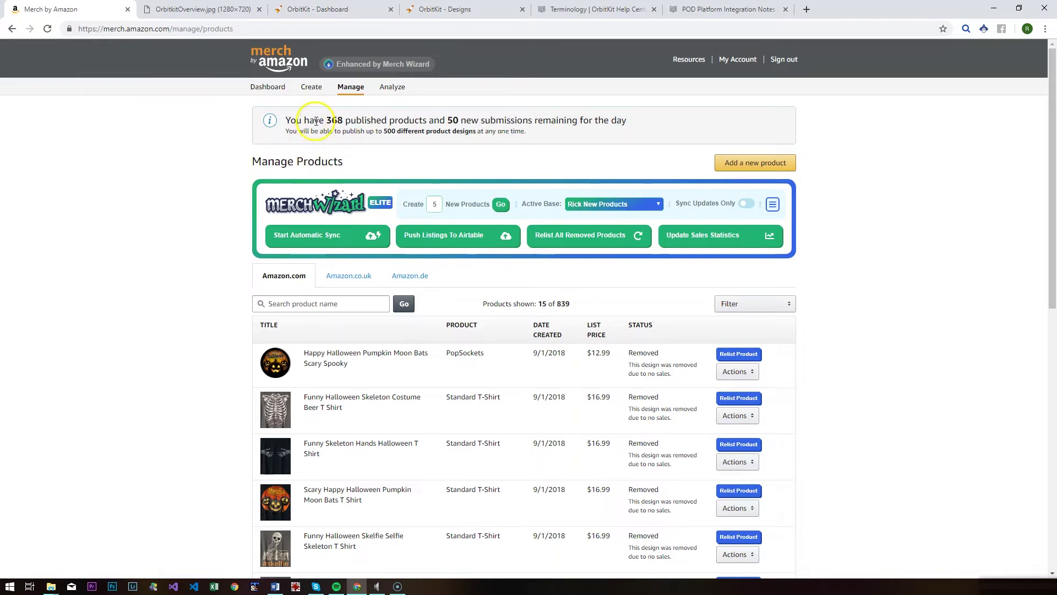
pyautogui.click(317, 9)
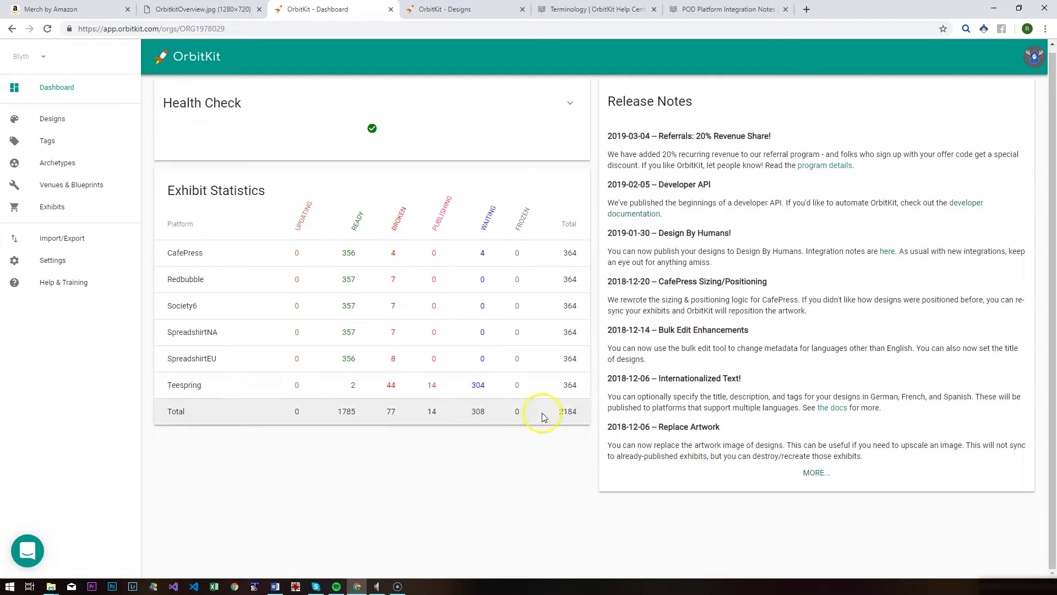
# Step: Open the ready Redbubble exhibits from the exhibit statistics and view the live listing of "Beer doesn't ask silly questions beer understands funny"
pyautogui.click(348, 419)
pyautogui.click(354, 419)
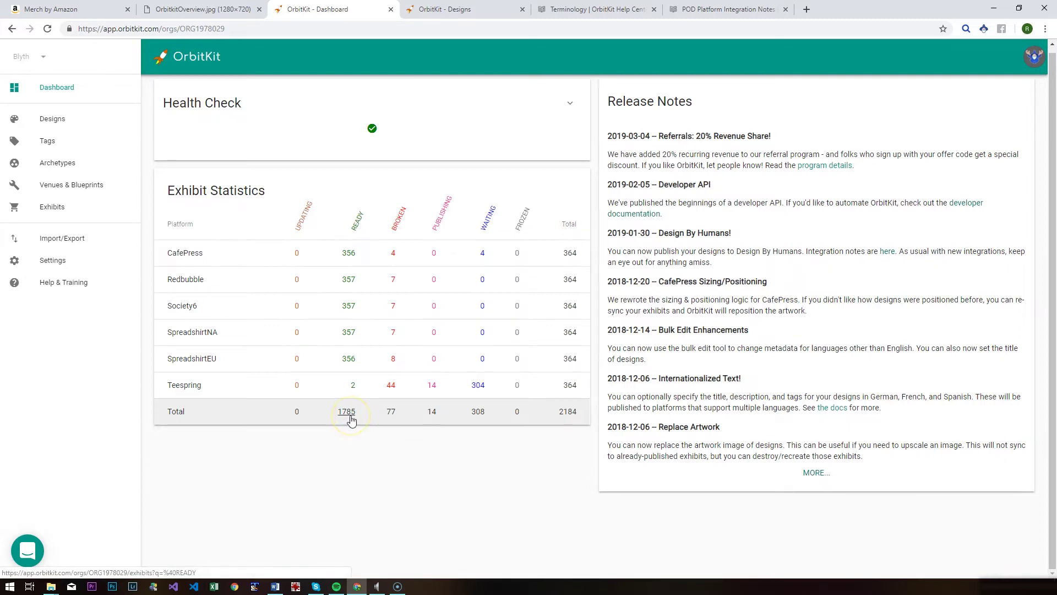
pyautogui.click(349, 419)
pyautogui.click(350, 285)
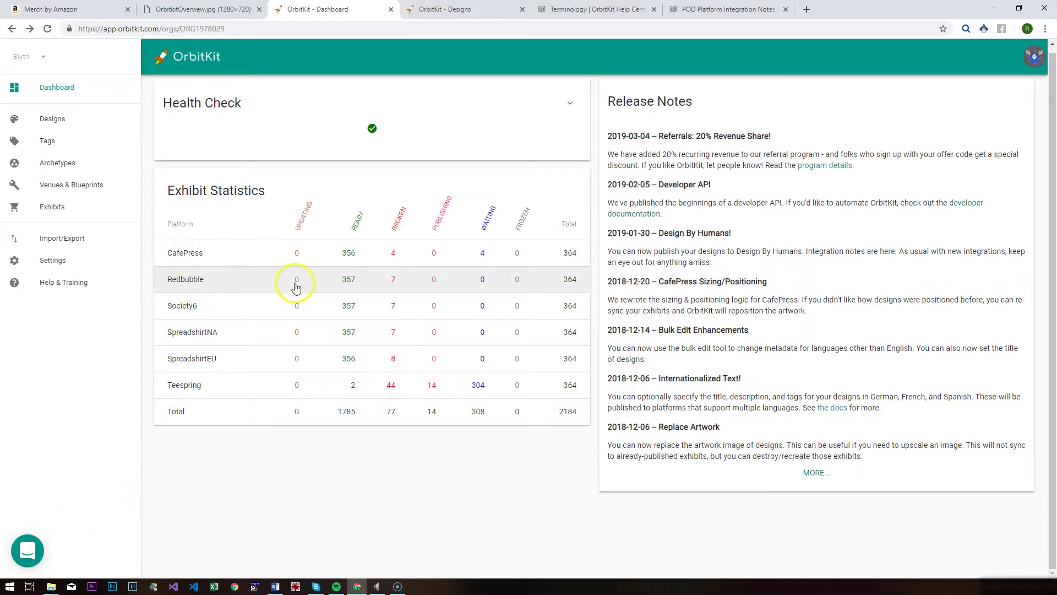
pyautogui.click(348, 280)
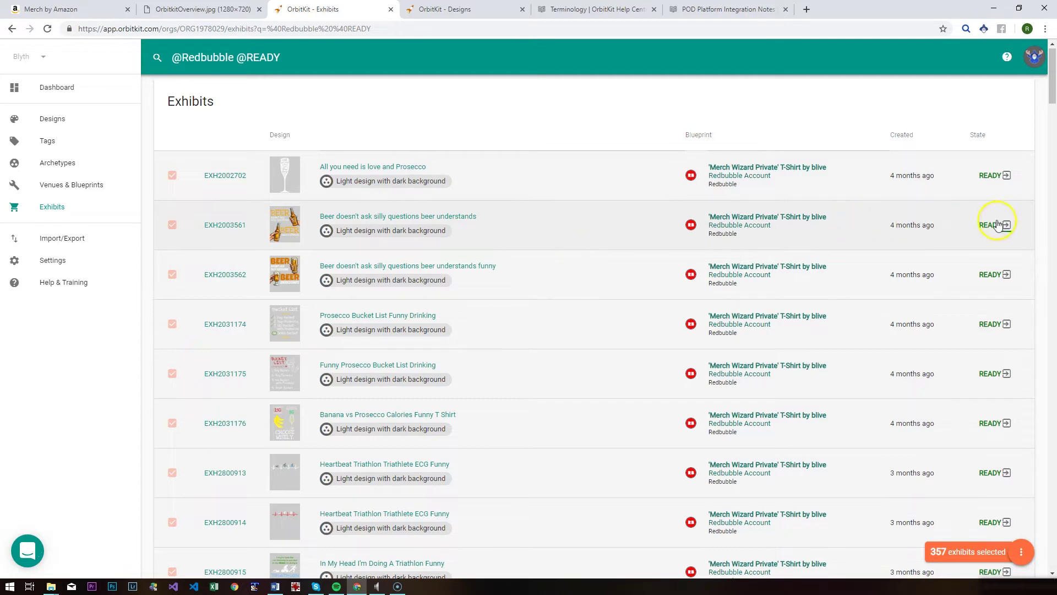
pyautogui.click(994, 272)
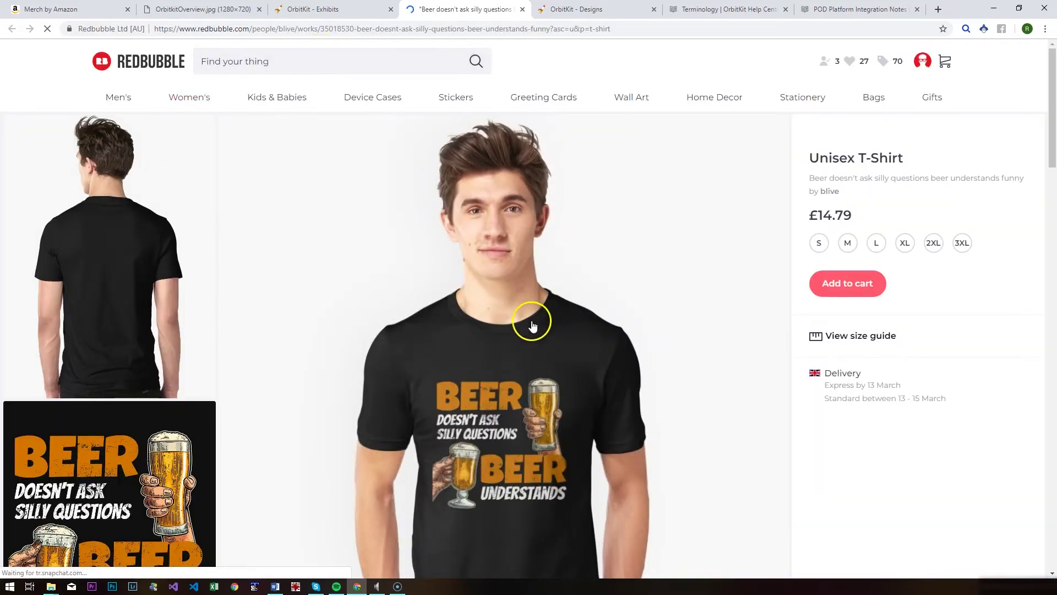
# Step: Look through all products available with the beer design on Redbubble and return to the OrbitKit dashboard
pyautogui.scroll(-1, 509, 319)
pyautogui.scroll(-5, 502, 311)
pyautogui.scroll(-5, 562, 297)
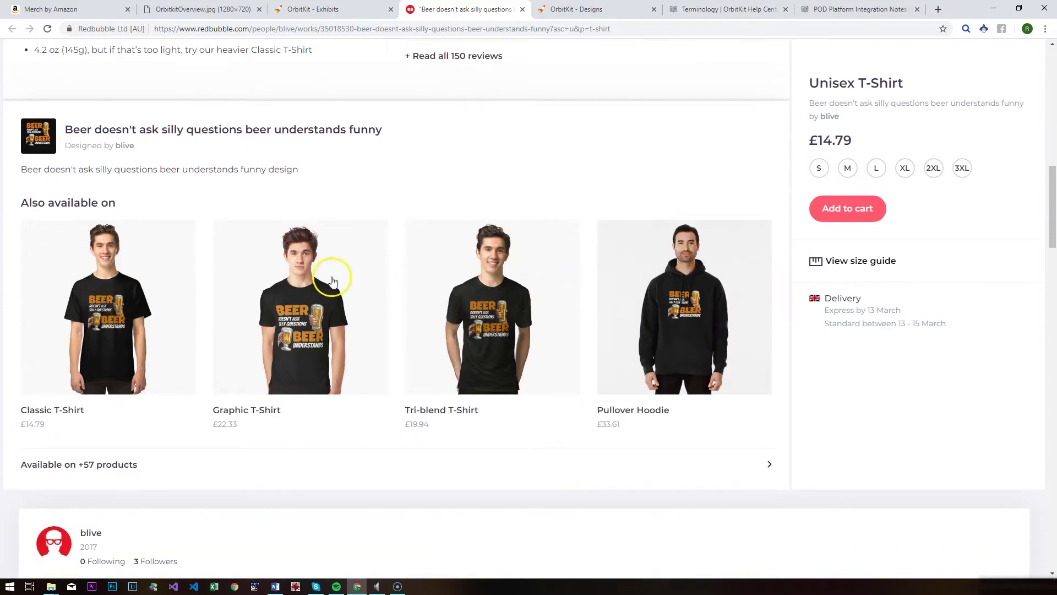
pyautogui.click(770, 466)
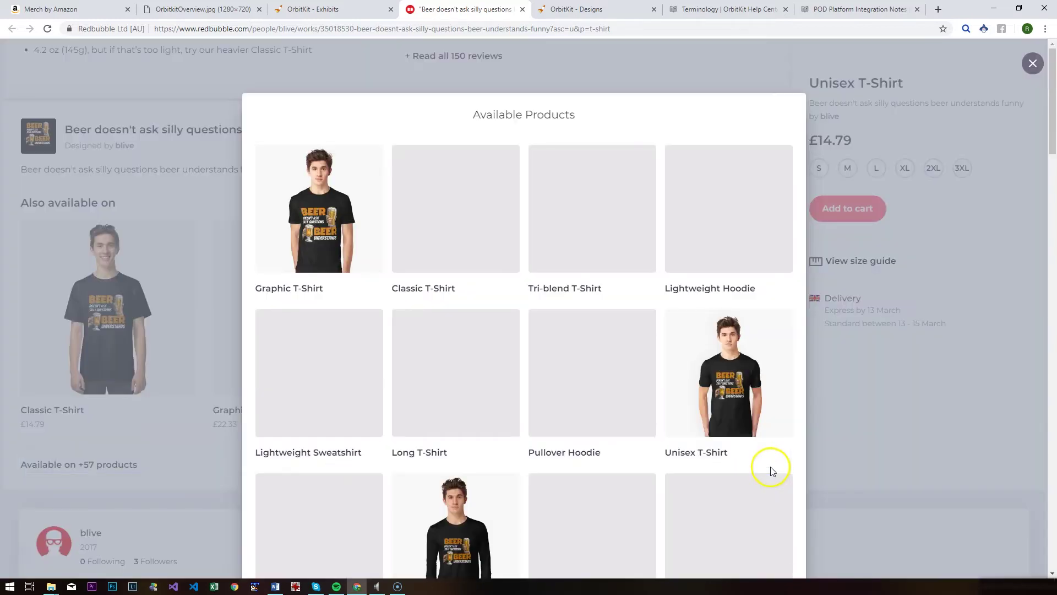
pyautogui.scroll(-8, 664, 300)
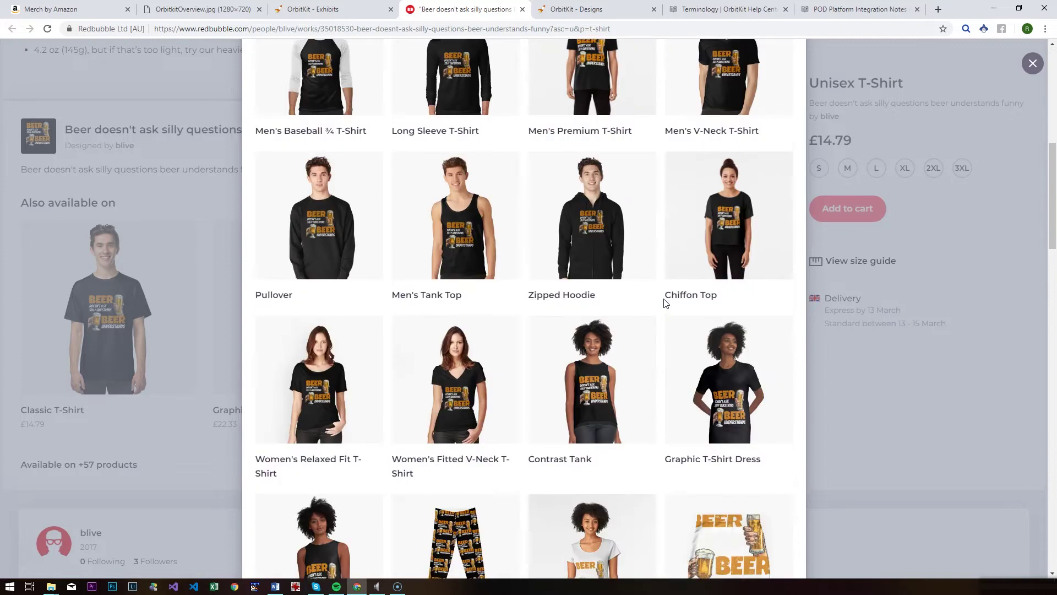
pyautogui.scroll(-10, 663, 300)
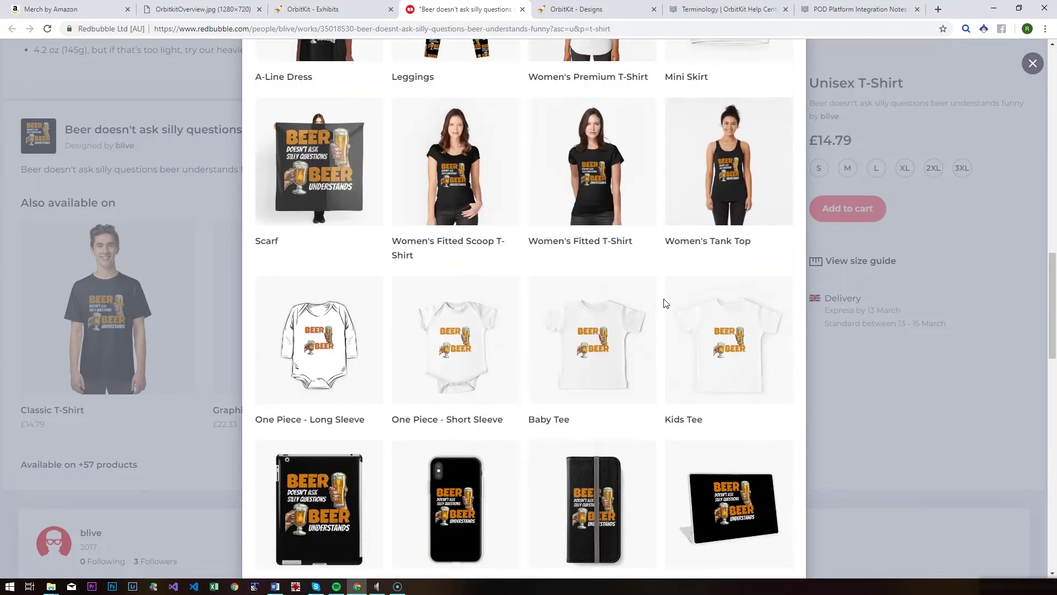
pyautogui.scroll(-5, 664, 303)
pyautogui.scroll(-9, 664, 302)
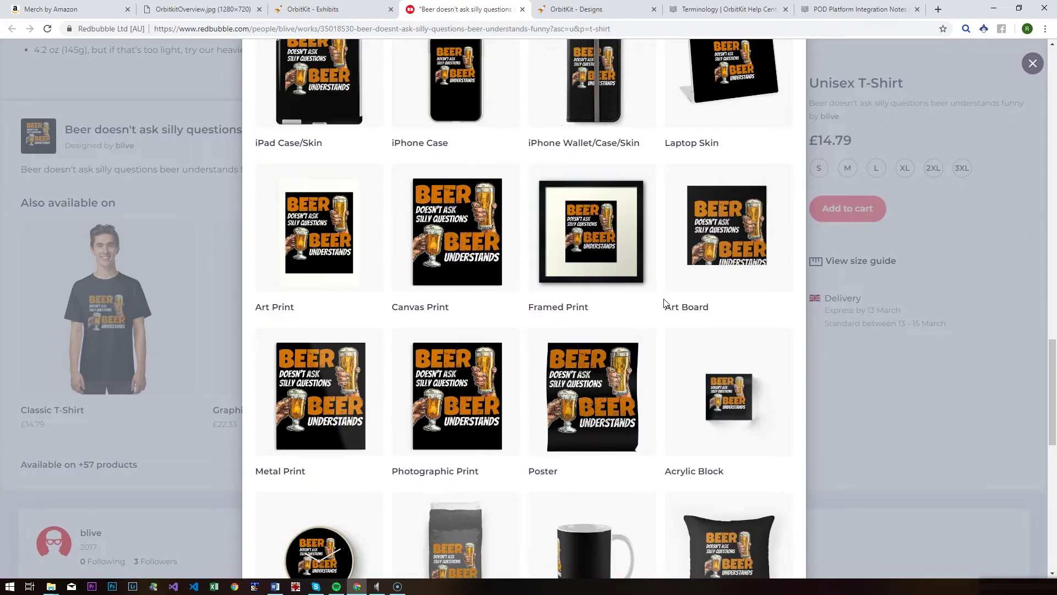
pyautogui.scroll(-5, 664, 302)
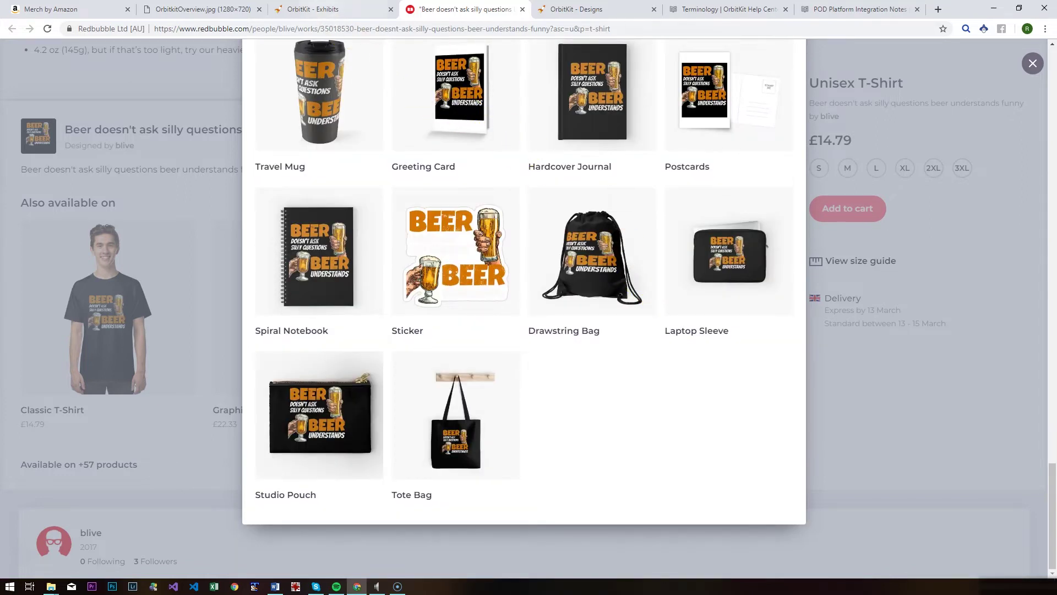
pyautogui.click(328, 9)
pyautogui.click(12, 29)
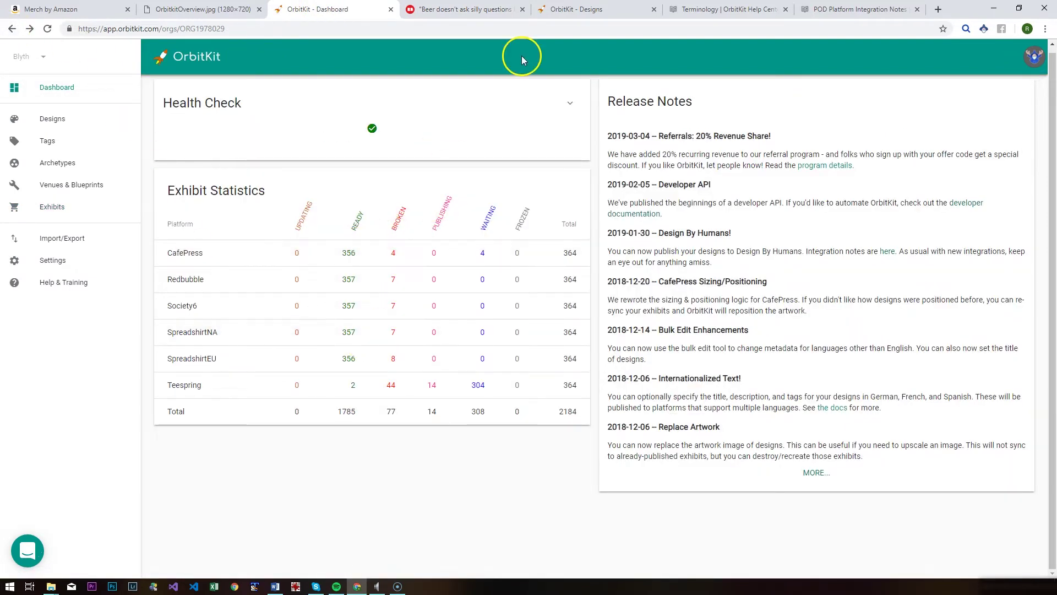
# Step: Go to the exhibits of the "Video Games Dont Make People Violent Lag Does" design and open its SpreadshirtNA and CafePress listings
pyautogui.hotkey('ctrl', 'Tab')
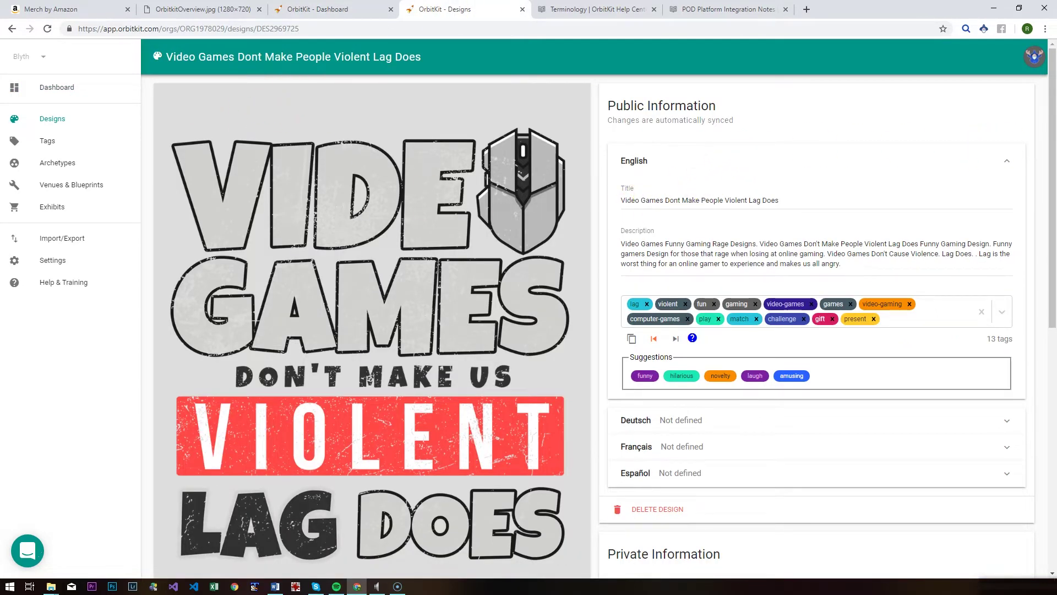
pyautogui.moveTo(1055, 178); pyautogui.dragTo(1006, 447)
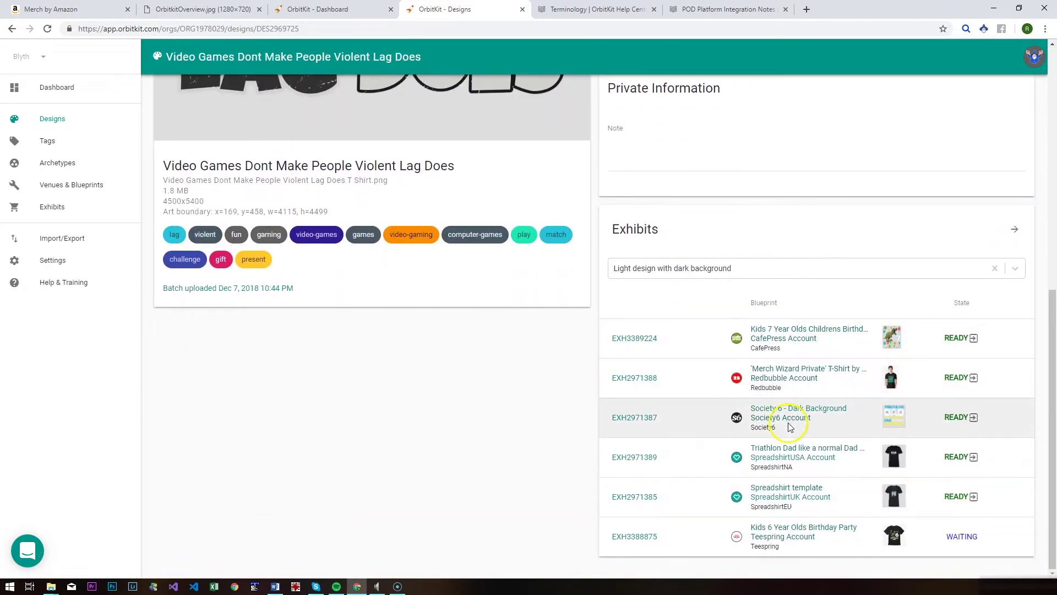
pyautogui.click(958, 462)
pyautogui.click(958, 338)
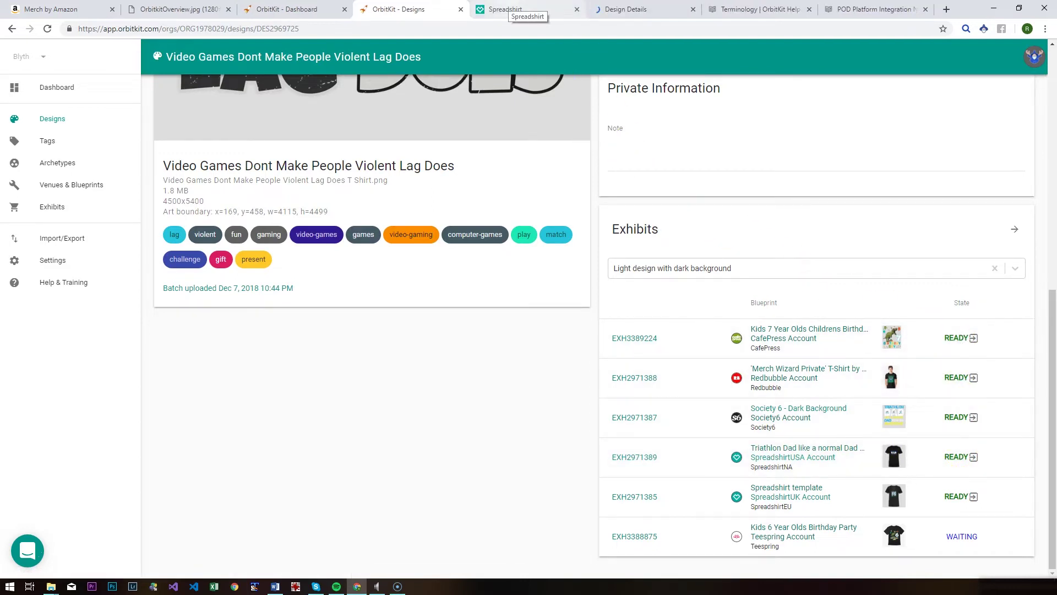
# Step: Examine the full Spreadshirt product selection for the video games design
pyautogui.click(506, 8)
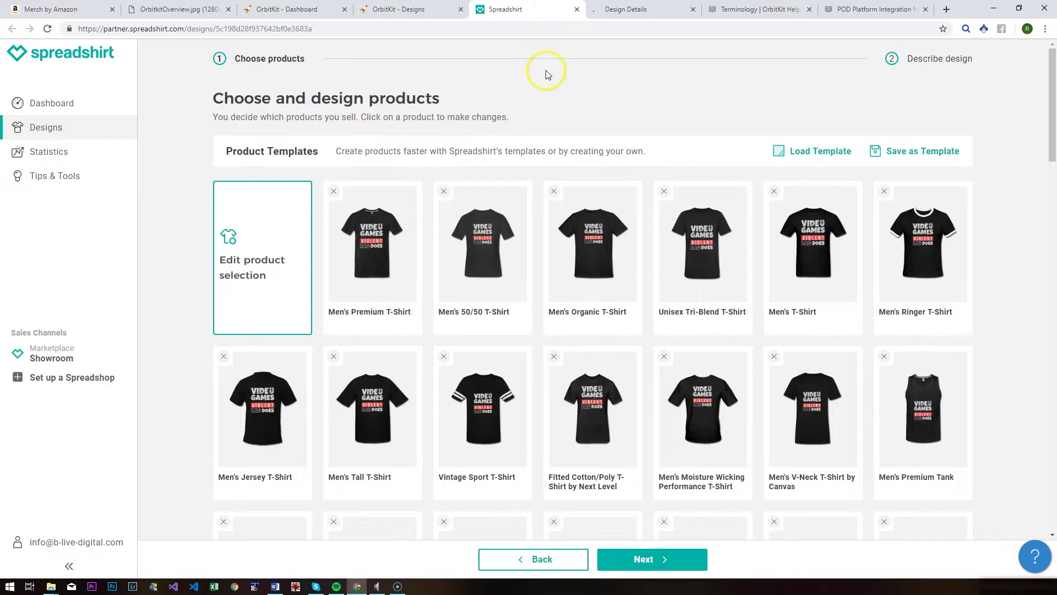
pyautogui.scroll(-8, 546, 69)
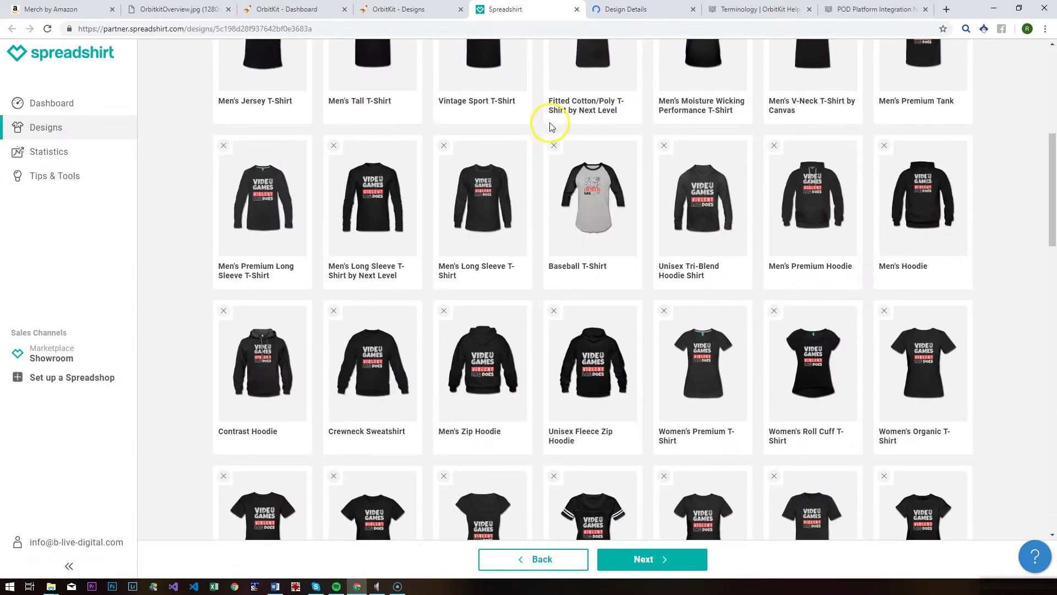
pyautogui.scroll(-20, 551, 167)
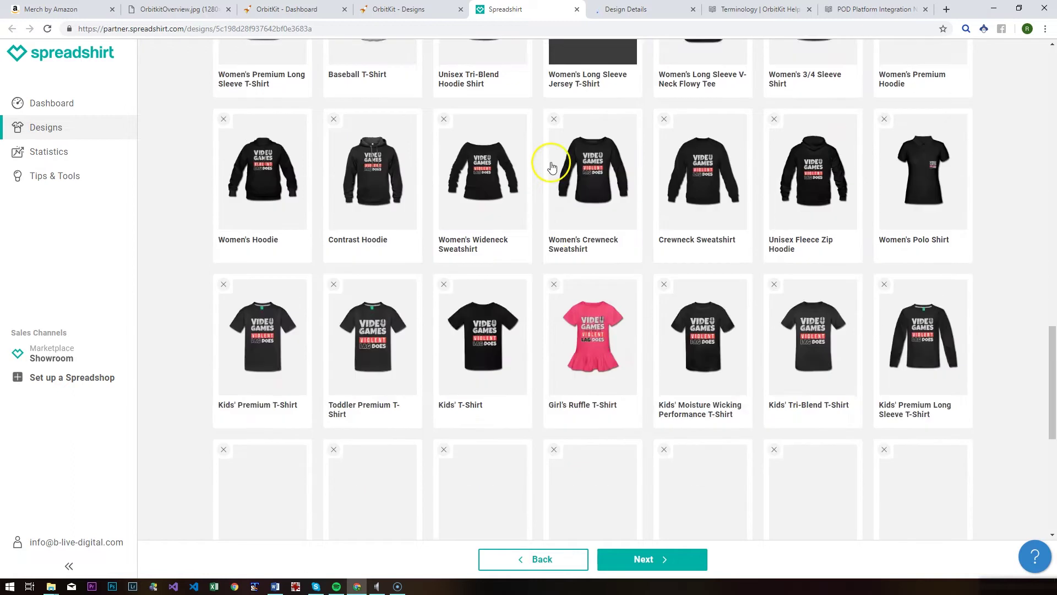
pyautogui.scroll(-6, 538, 231)
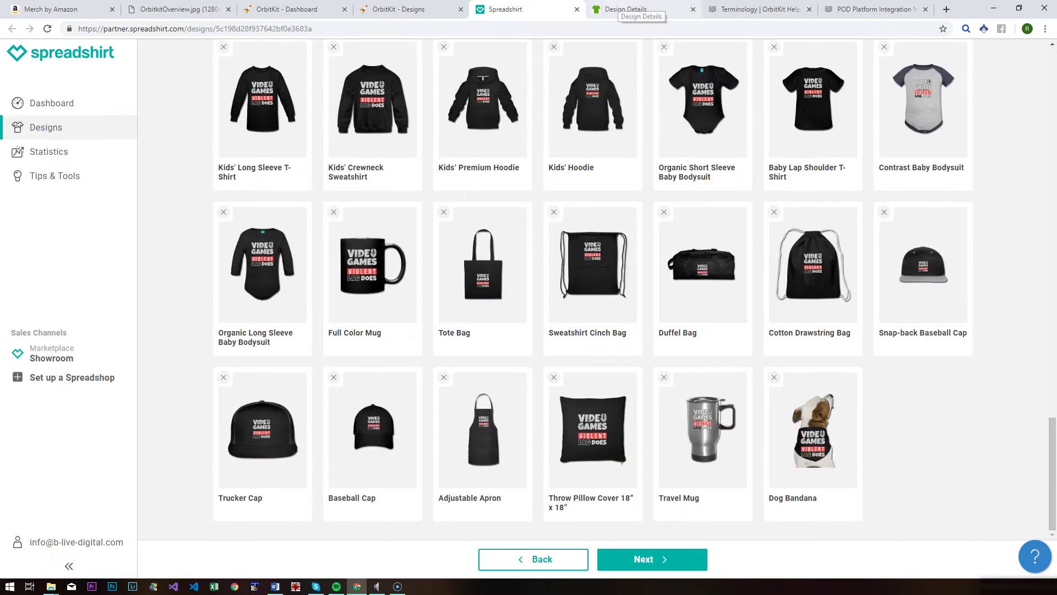
# Step: Review the design's CafePress listing and return to its public information in OrbitKit
pyautogui.click(626, 10)
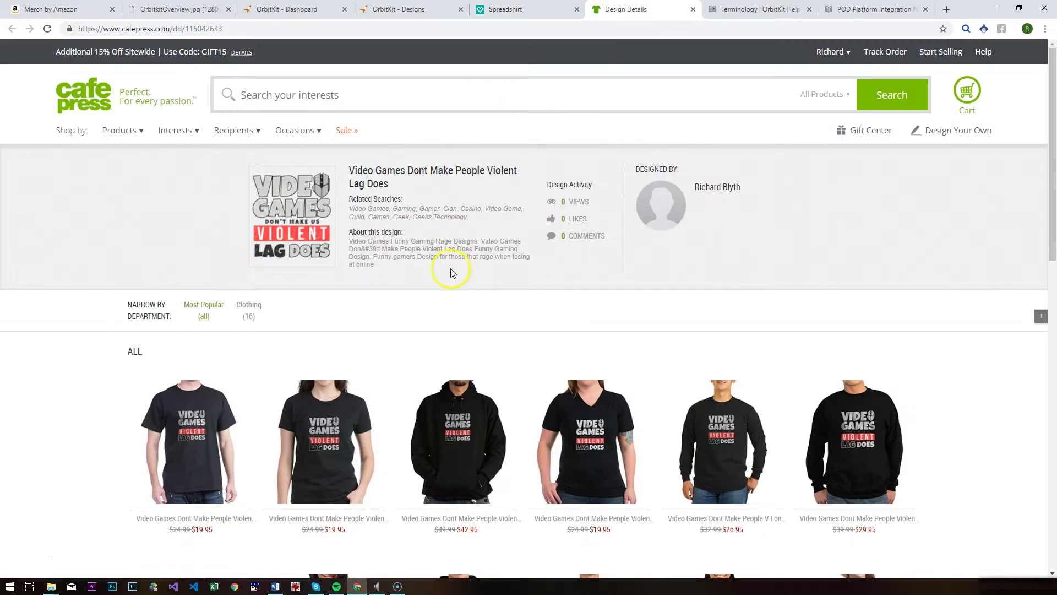
pyautogui.scroll(-10, 450, 273)
pyautogui.click(402, 10)
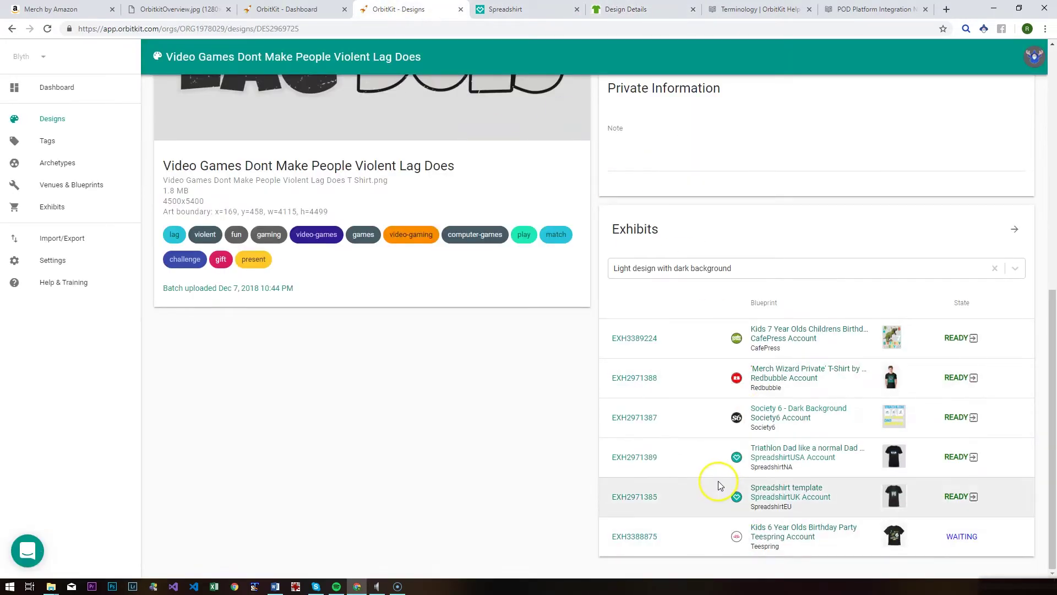
pyautogui.scroll(8, 678, 437)
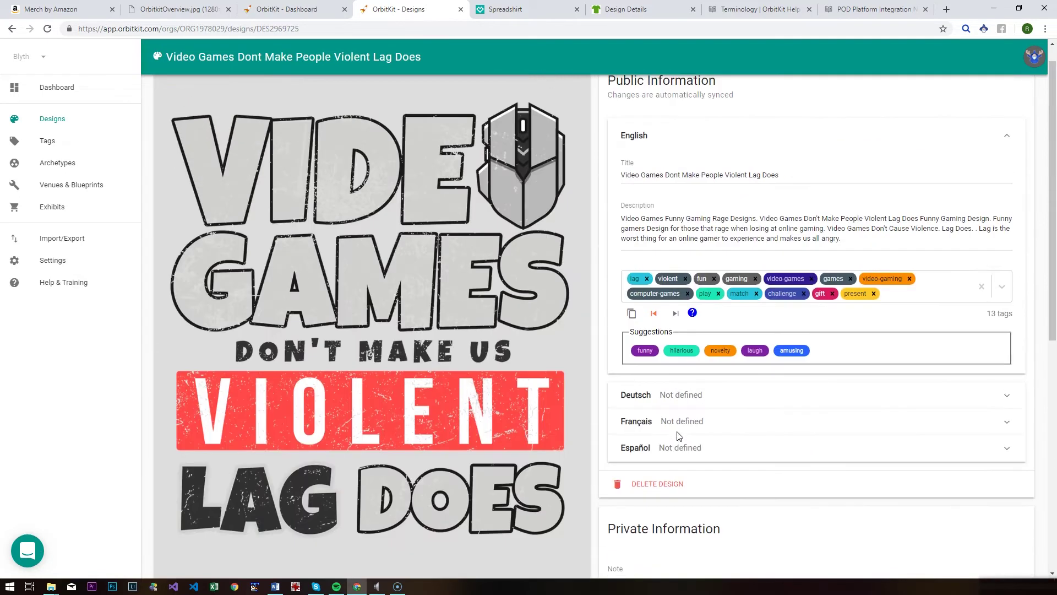
# Step: Read the Terminology article in the OrbitKit Help Center, covering designs, platforms, venues, blueprints, archetypes and exhibits
pyautogui.moveTo(444, 169)
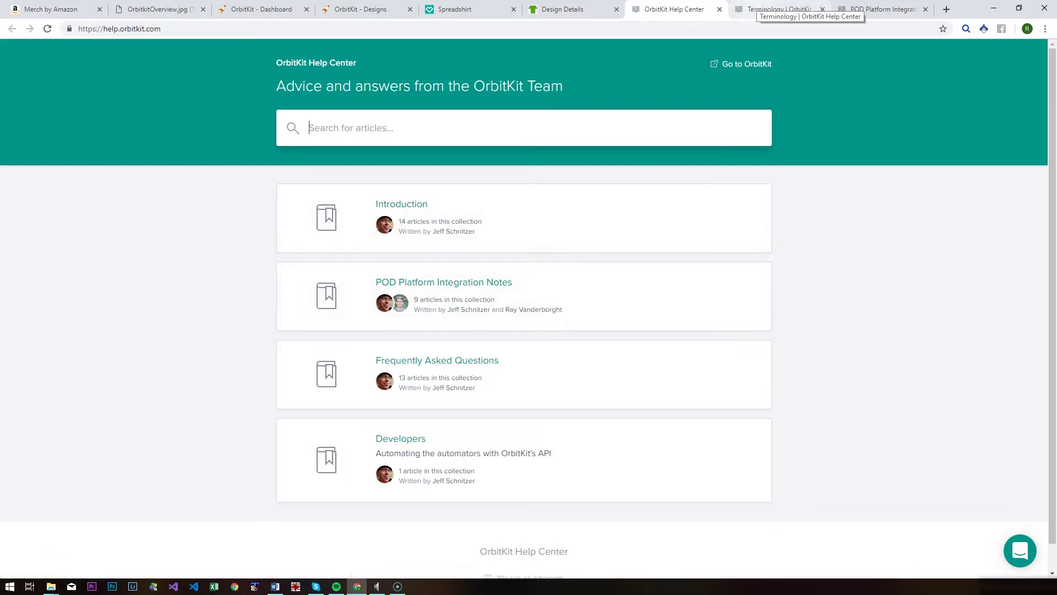
pyautogui.click(776, 9)
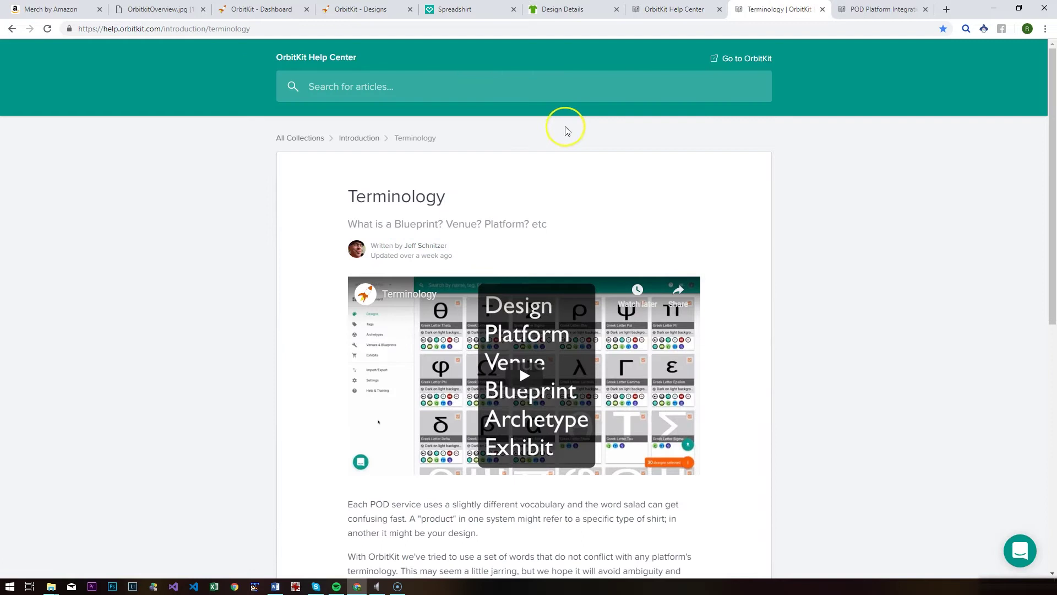
pyautogui.middleClick(798, 229)
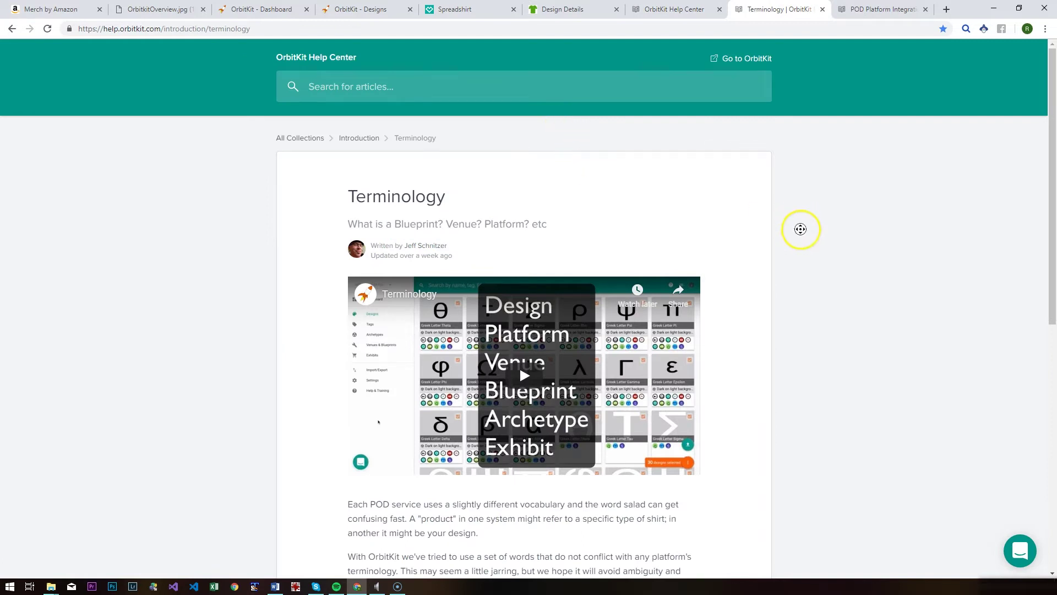
pyautogui.scroll(-2, 792, 261)
pyautogui.click(782, 243)
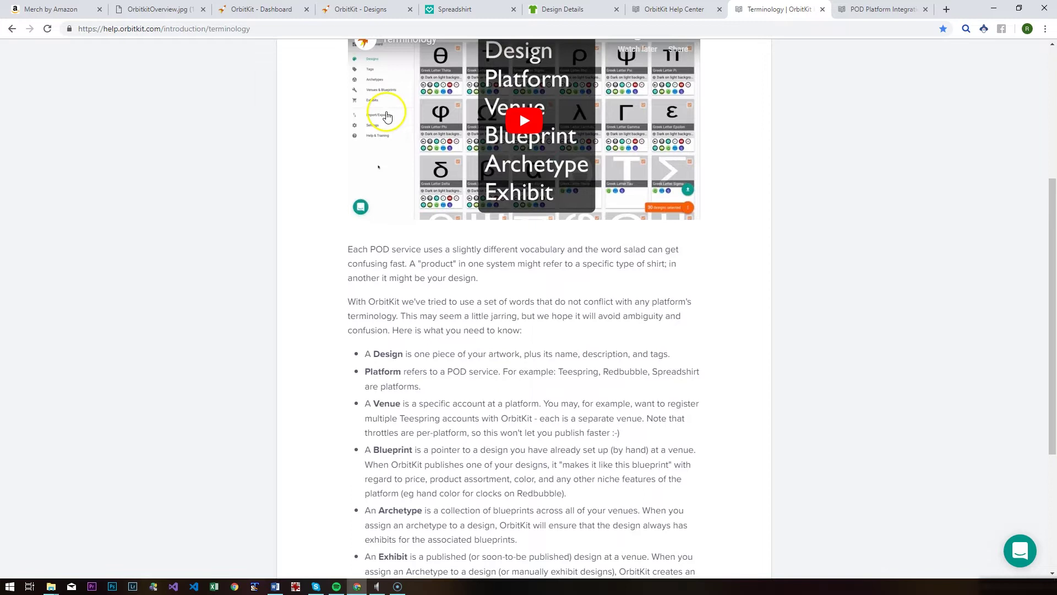
pyautogui.scroll(5, 559, 302)
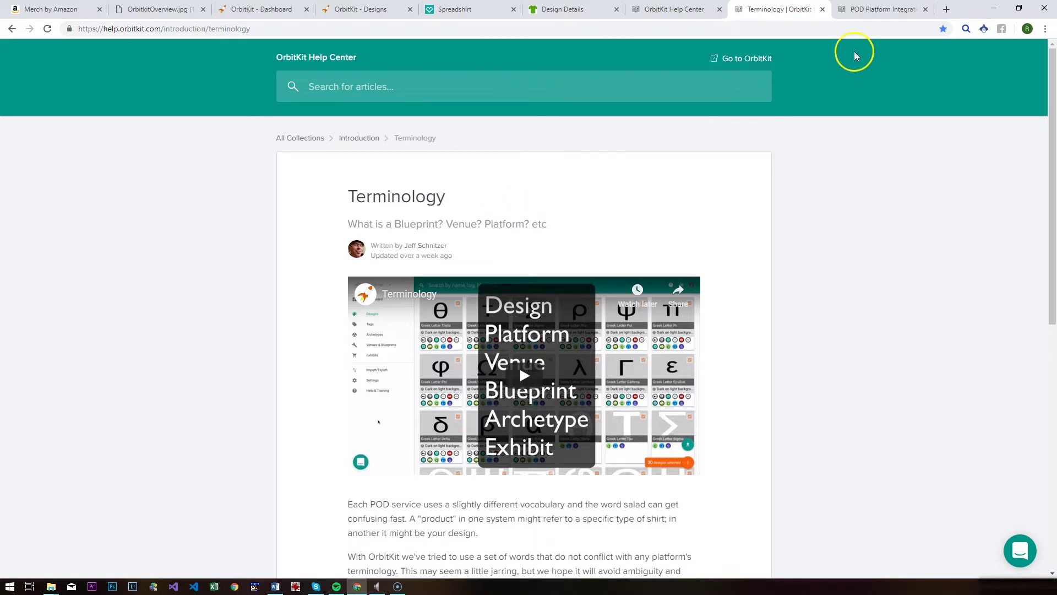
# Step: Open the "Using Design By Humans" article from the POD Platform Integration Notes and read its limits and blueprint setup instructions
pyautogui.click(858, 9)
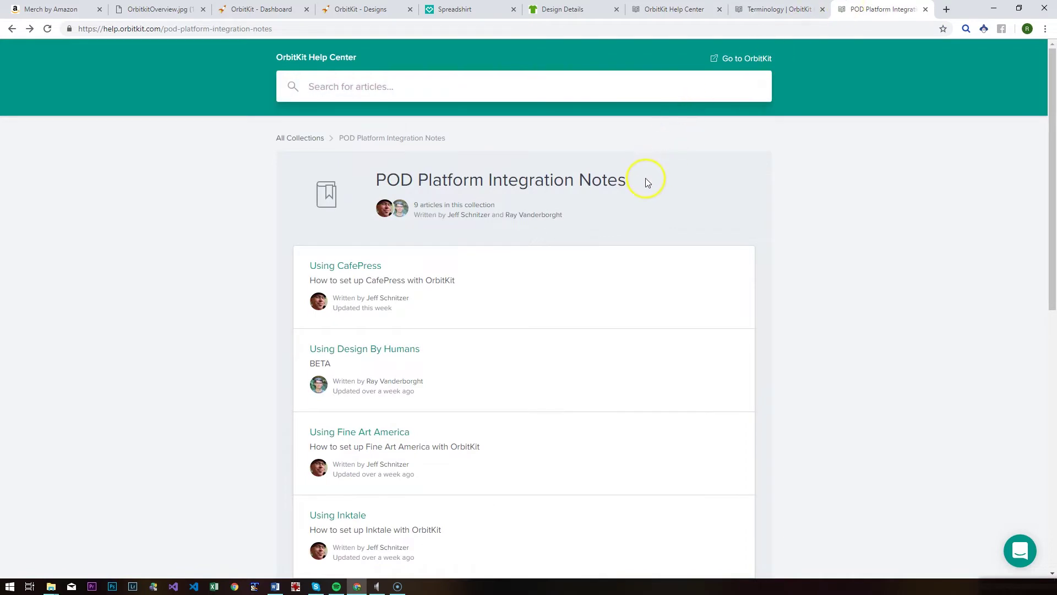
pyautogui.scroll(-3, 645, 177)
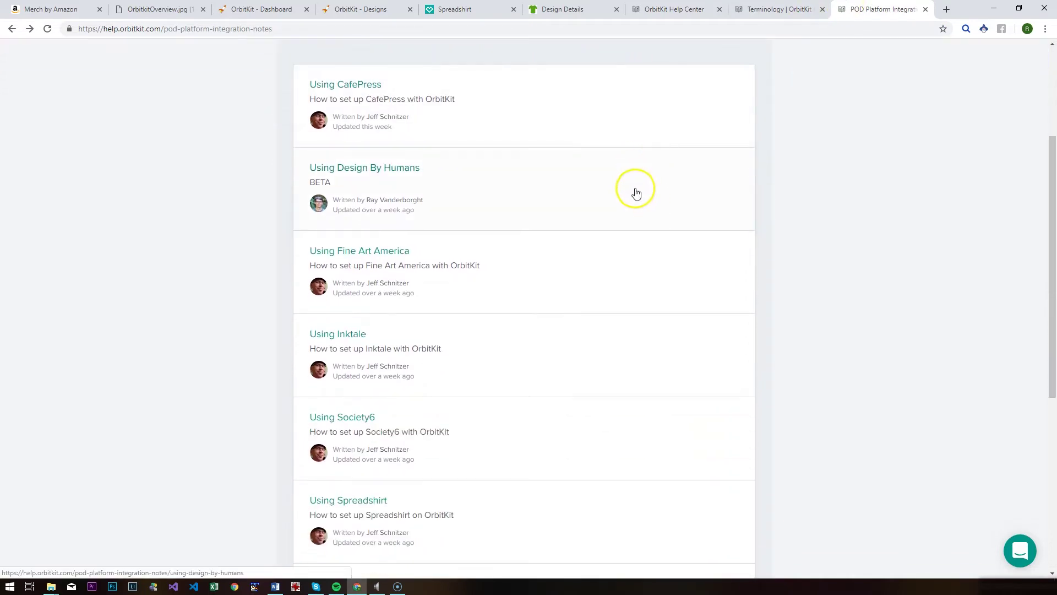
pyautogui.middleClick(633, 200)
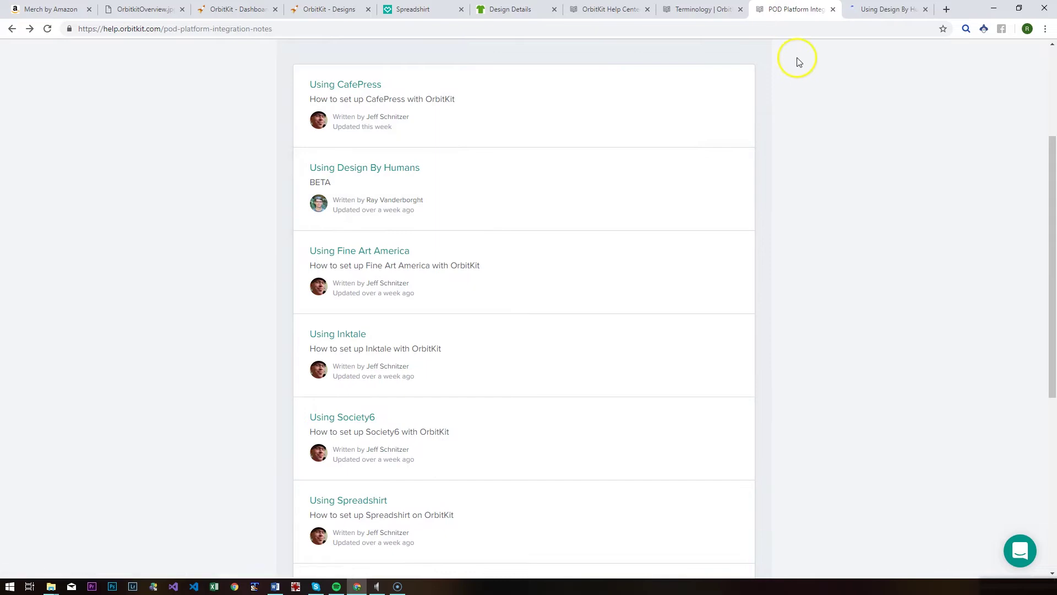
pyautogui.hotkey('ctrl', 'Tab')
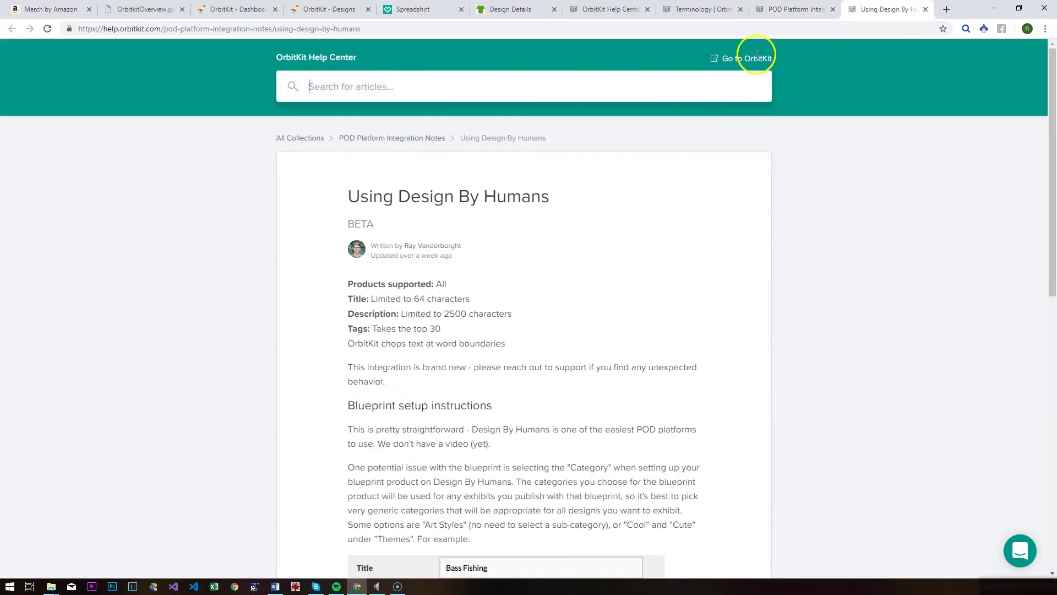
pyautogui.scroll(-2, 567, 226)
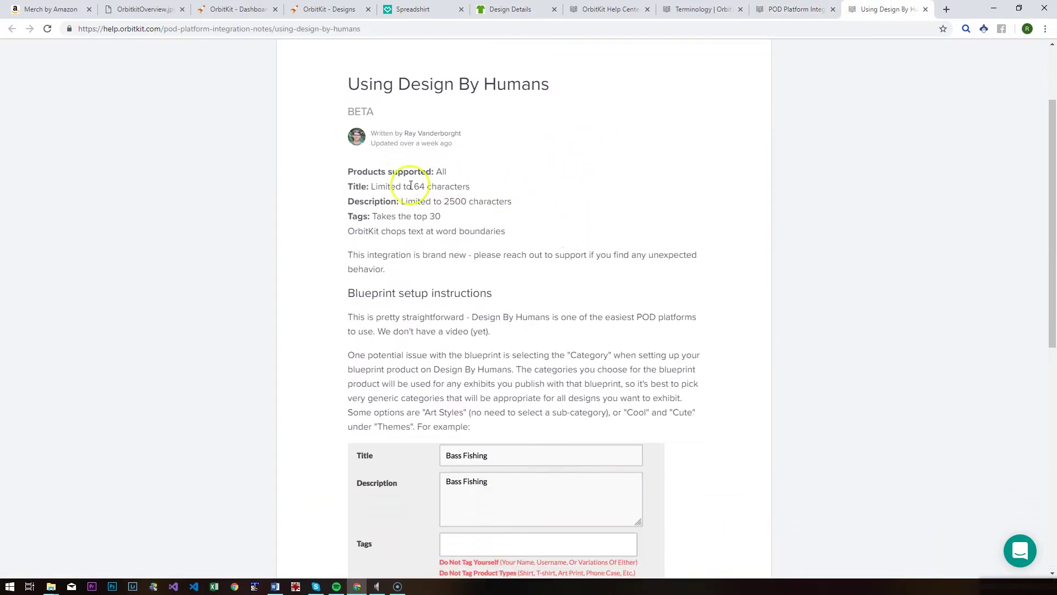
pyautogui.scroll(-8, 498, 210)
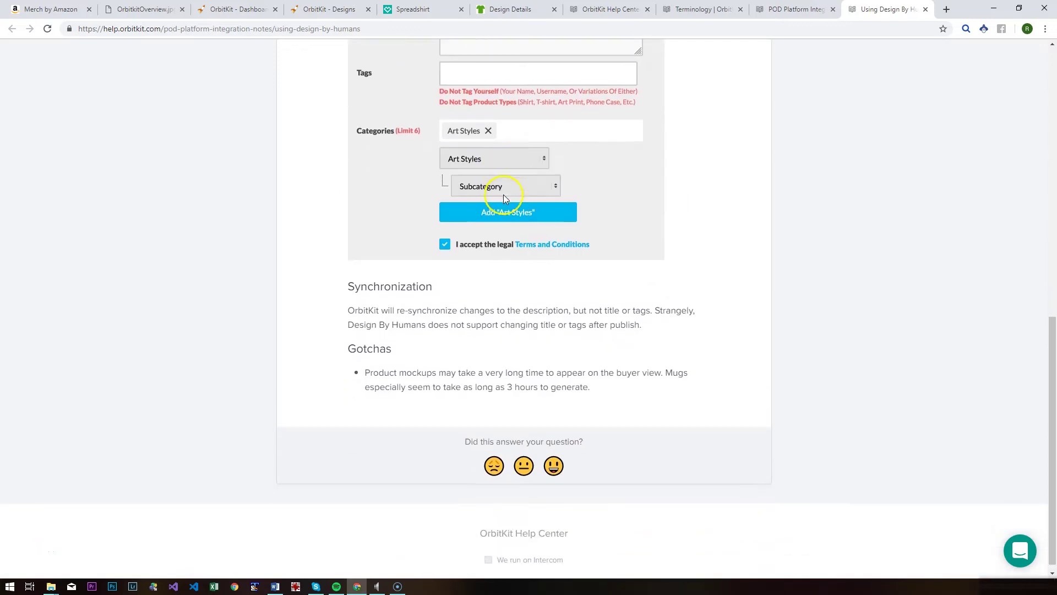
pyautogui.scroll(6, 502, 193)
pyautogui.scroll(2, 508, 198)
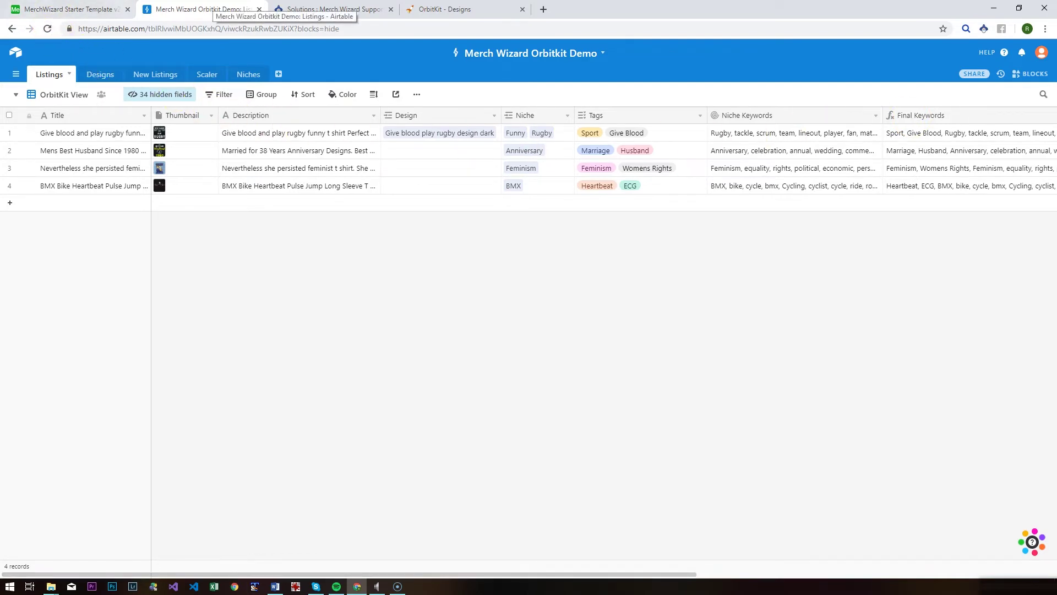
# Step: Compare the Niche and Tags fields of the MerchWizard Starter Template v2.2 Listings table with those in the Merch Wizard Orbitkit Demo base
pyautogui.click(91, 9)
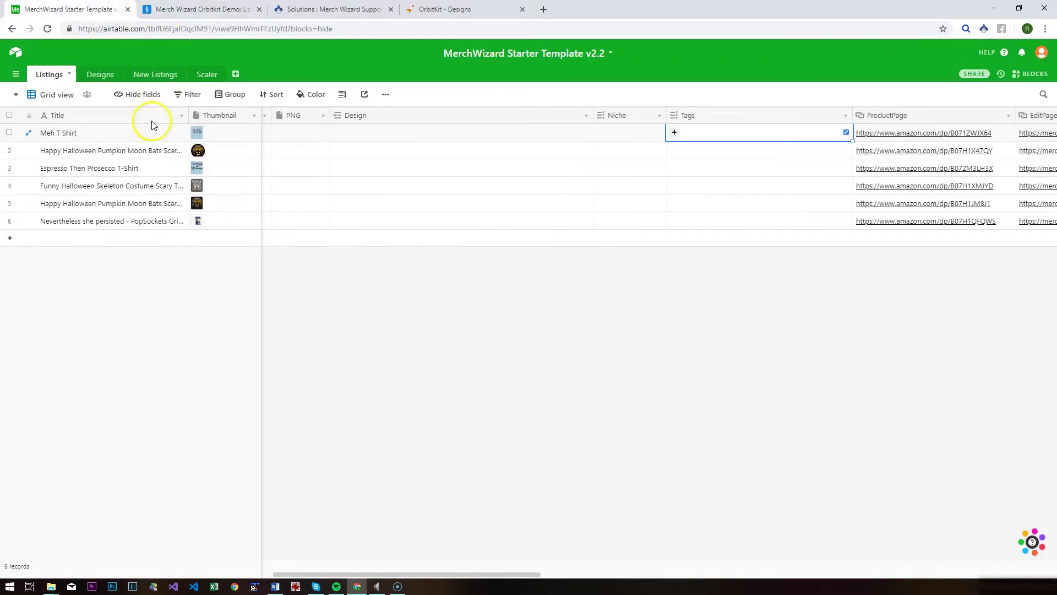
pyautogui.moveTo(529, 575); pyautogui.dragTo(479, 570)
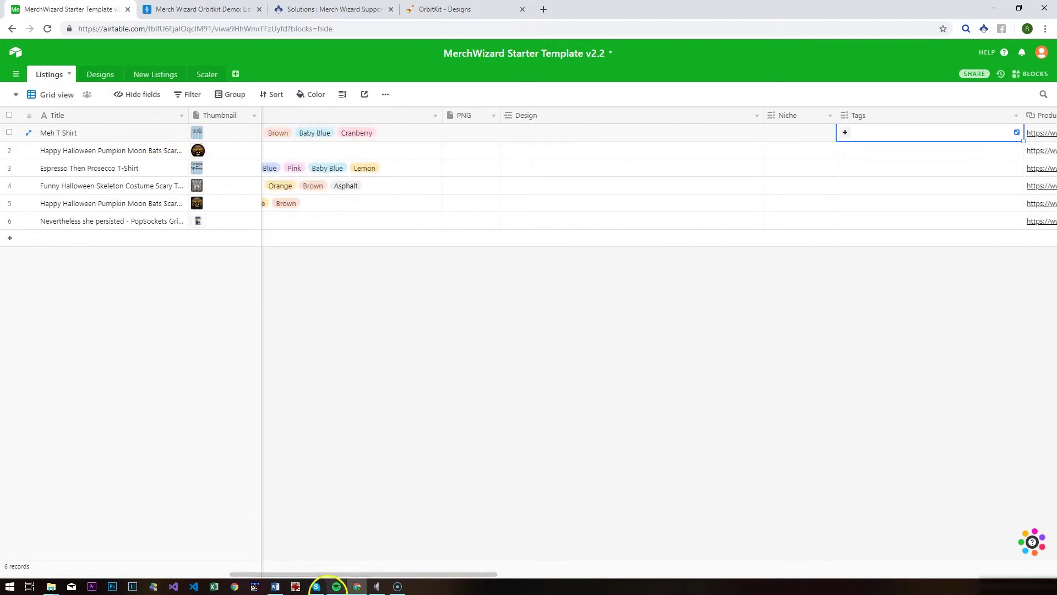
pyautogui.moveTo(338, 574); pyautogui.dragTo(366, 565)
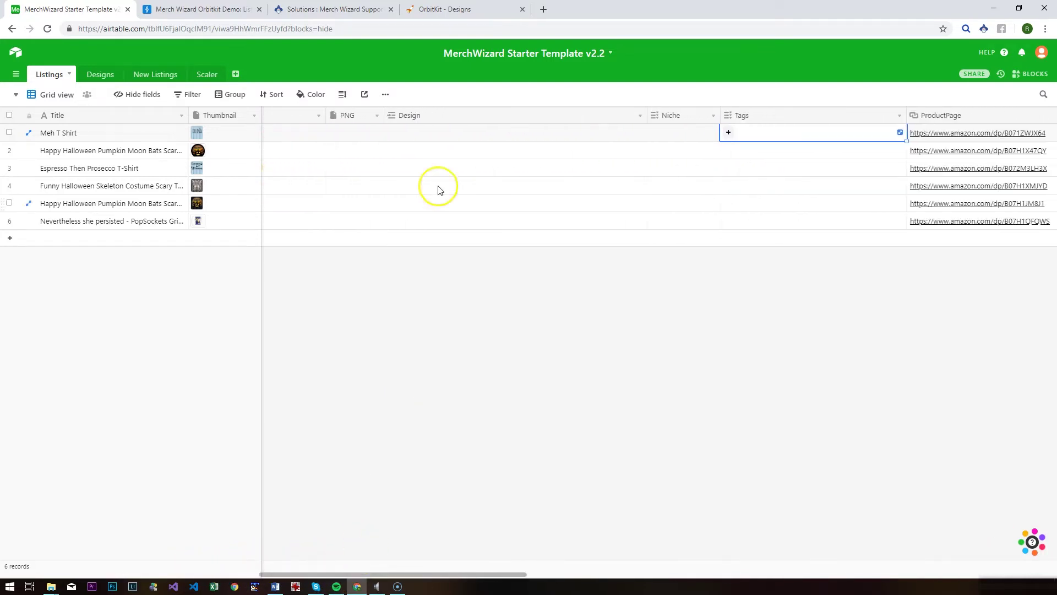
pyautogui.click(689, 135)
pyautogui.click(750, 134)
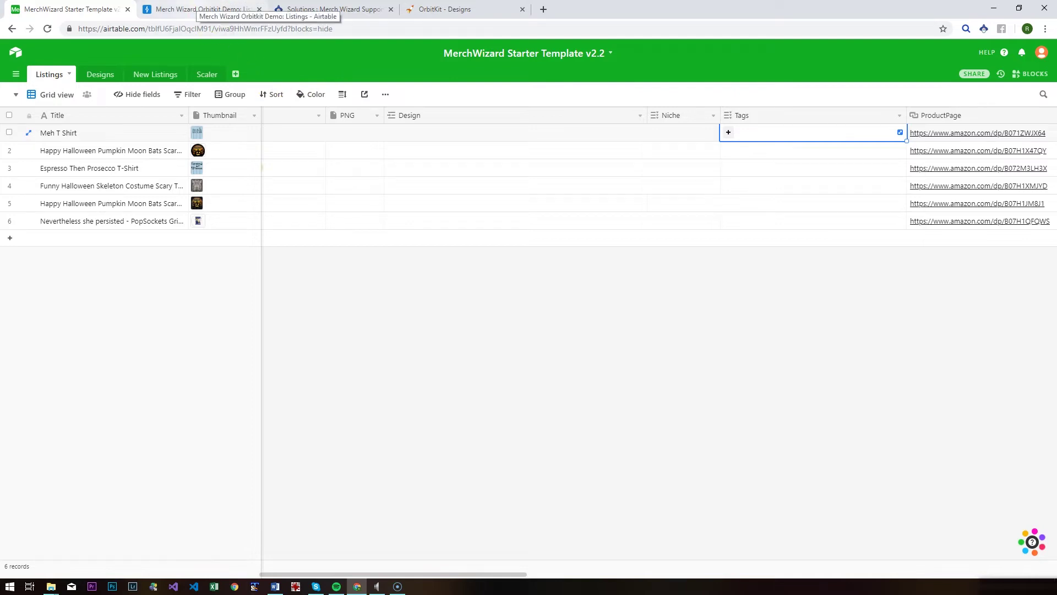
pyautogui.click(201, 9)
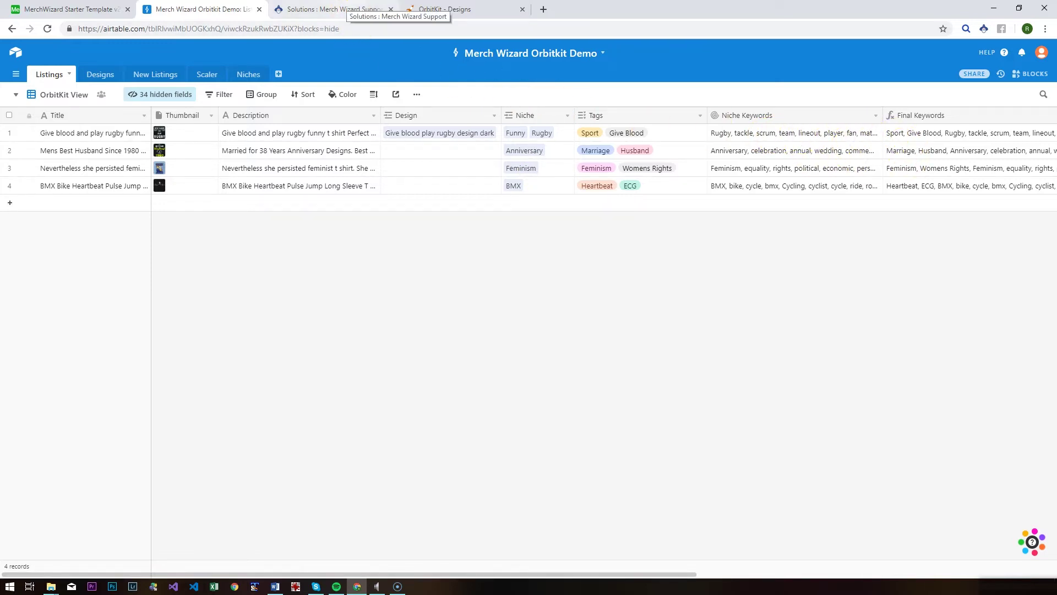
# Step: Open the "3. Edit the Listings Table" article from the Starter Base v4.0.1 upgrade guides in Merch Wizard Support
pyautogui.click(355, 9)
pyautogui.middleClick(153, 165)
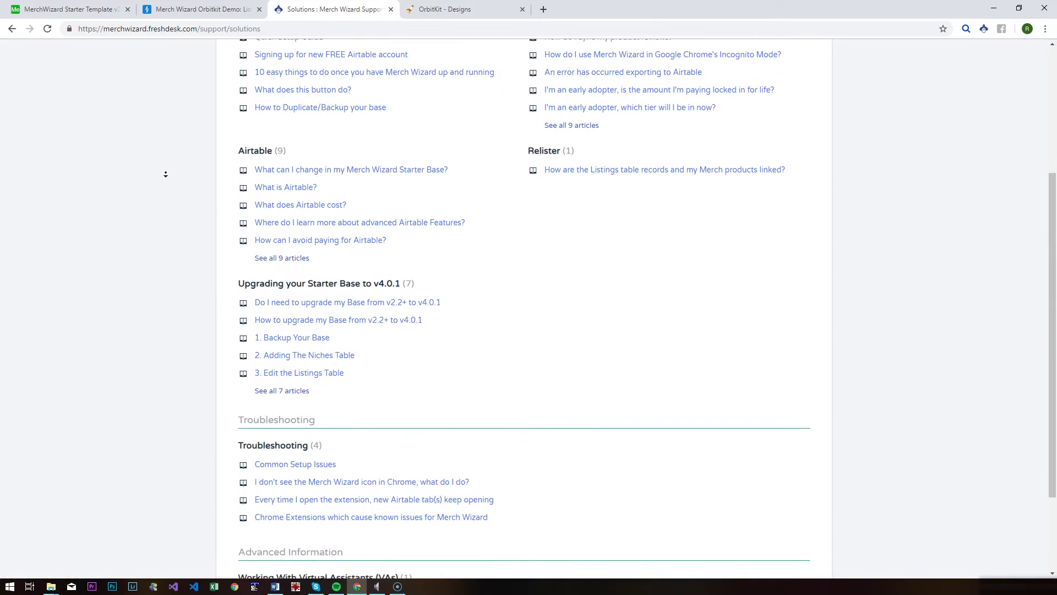
pyautogui.click(210, 273)
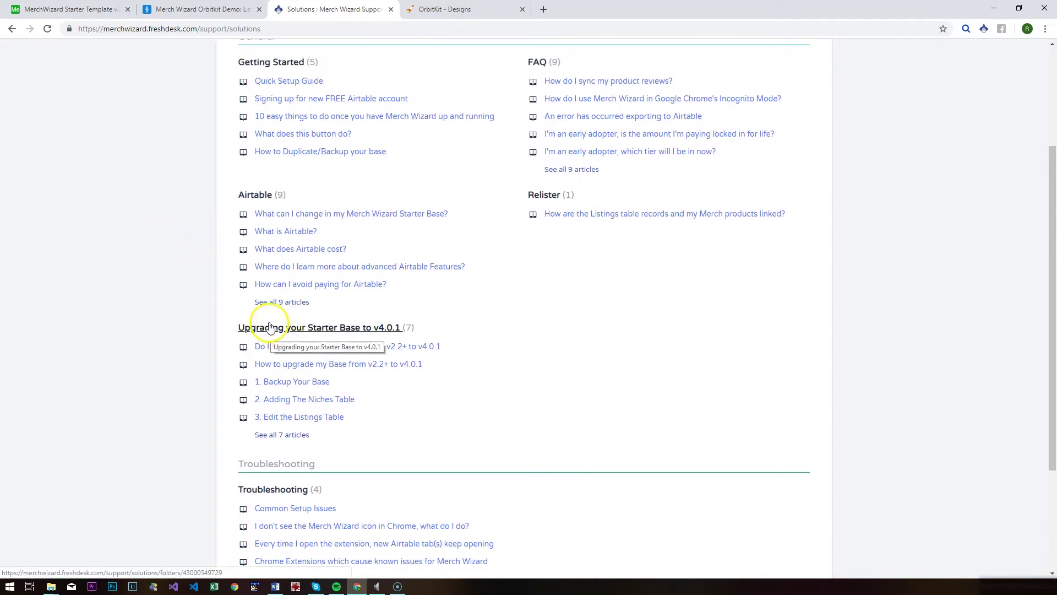
pyautogui.click(276, 418)
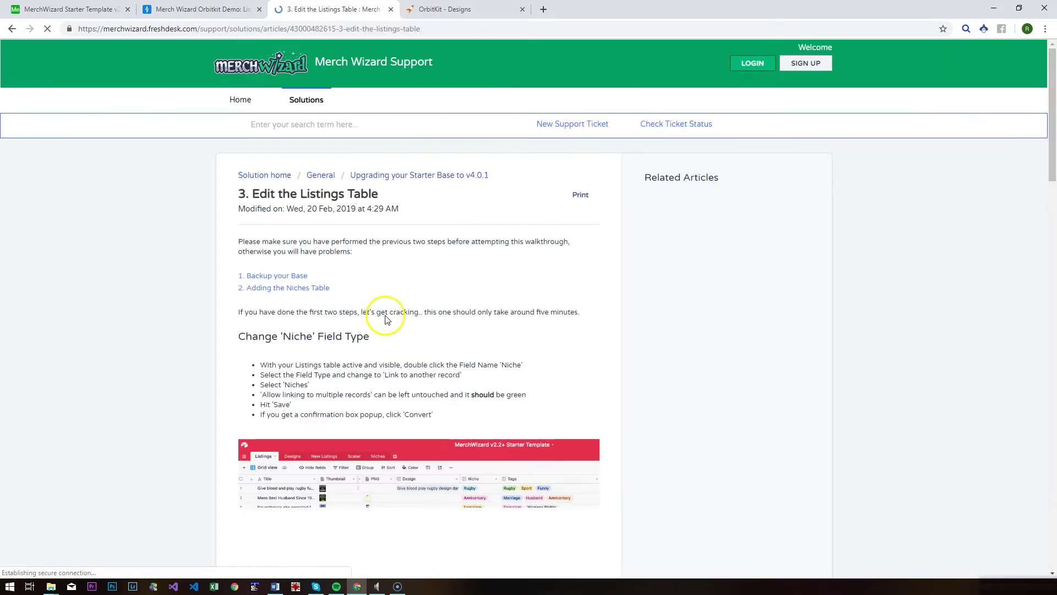
# Step: Read the article's instructions for changing the Niche field type and adding the Niche Keywords field
pyautogui.scroll(-2, 438, 253)
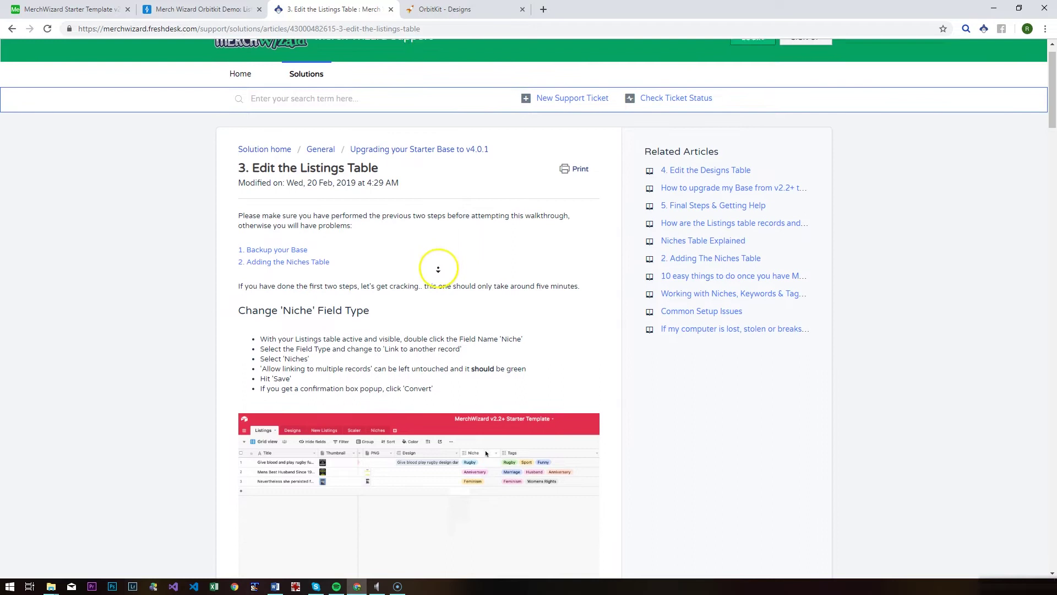
pyautogui.scroll(-3, 438, 272)
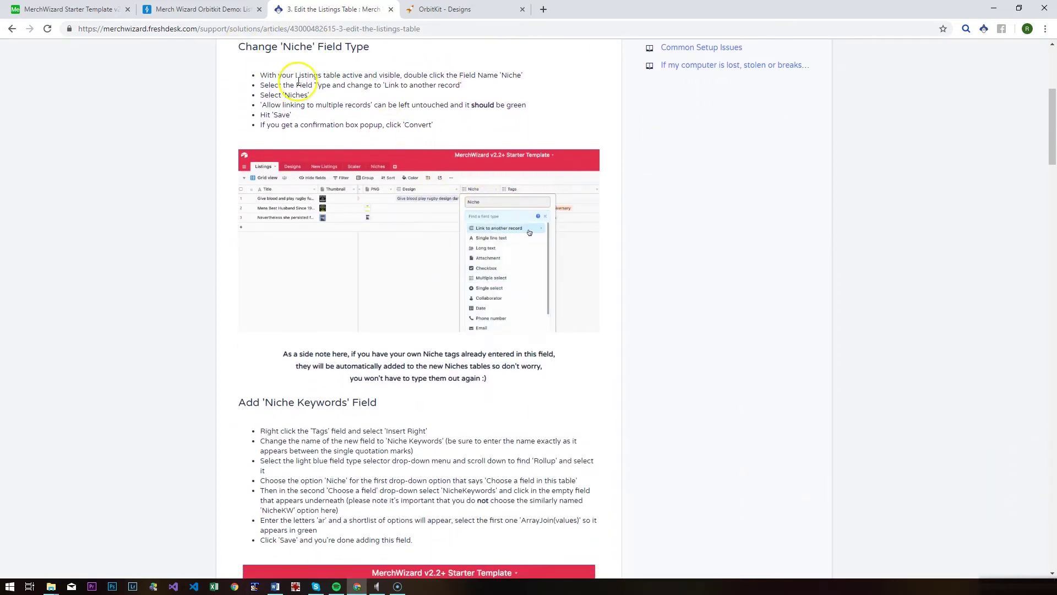
pyautogui.middleClick(672, 313)
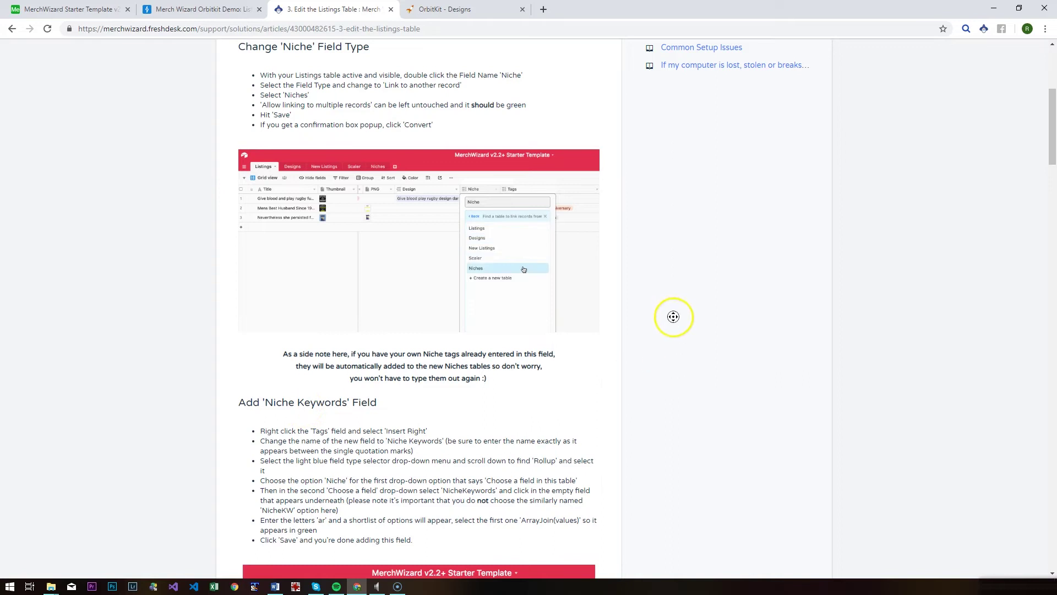
pyautogui.scroll(-3, 667, 375)
pyautogui.scroll(-2, 667, 374)
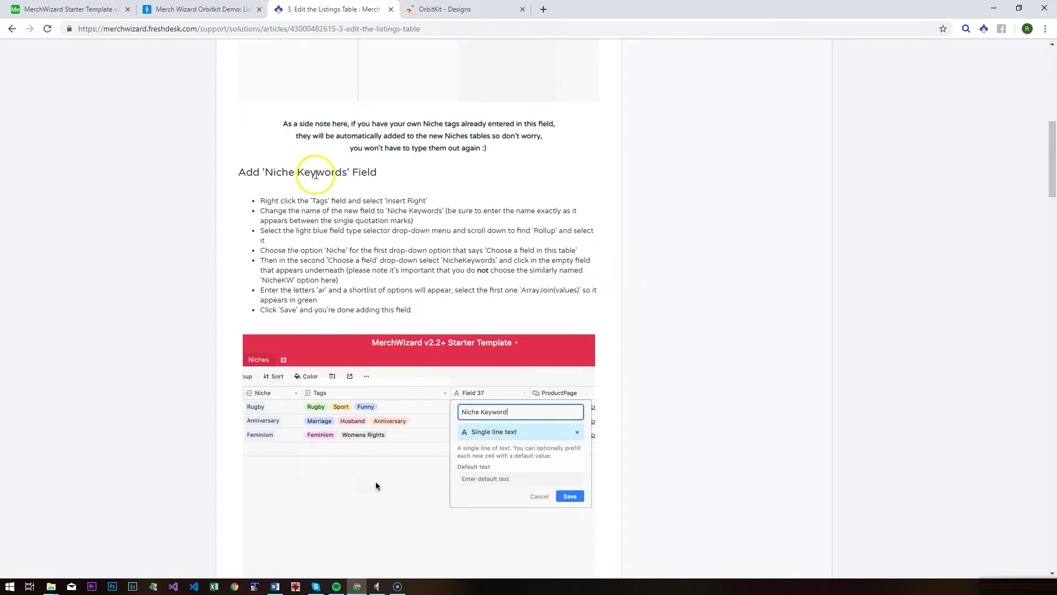
# Step: Examine the Niches table of the Merch Wizard Orbitkit Demo base, focusing on the parent niches and combined keywords of BMX and Rugby
pyautogui.hotkey('ctrl', 'shift', 'Tab')
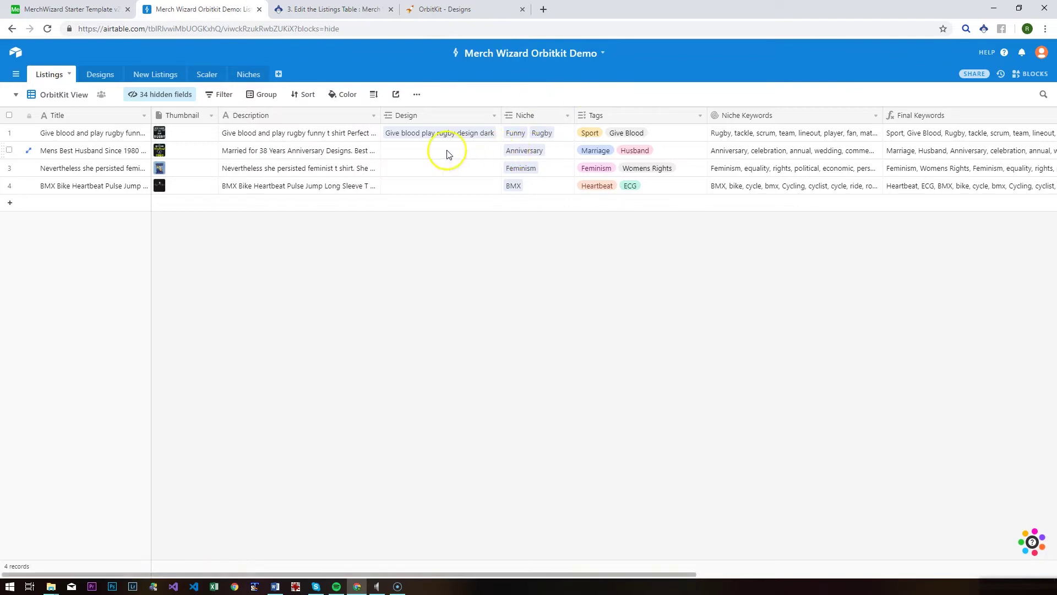
pyautogui.click(250, 74)
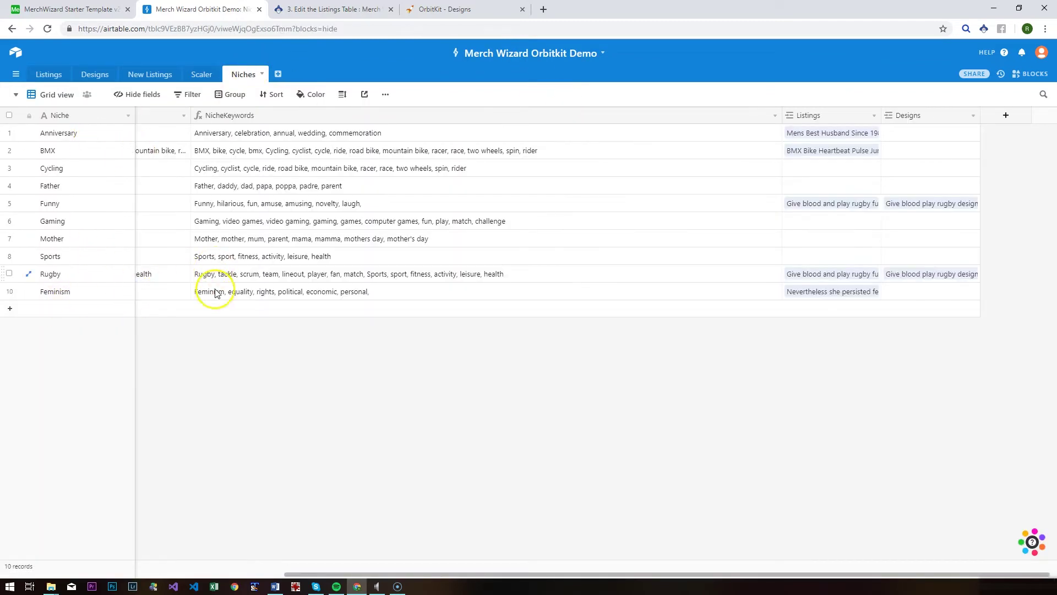
pyautogui.moveTo(317, 575); pyautogui.dragTo(33, 562)
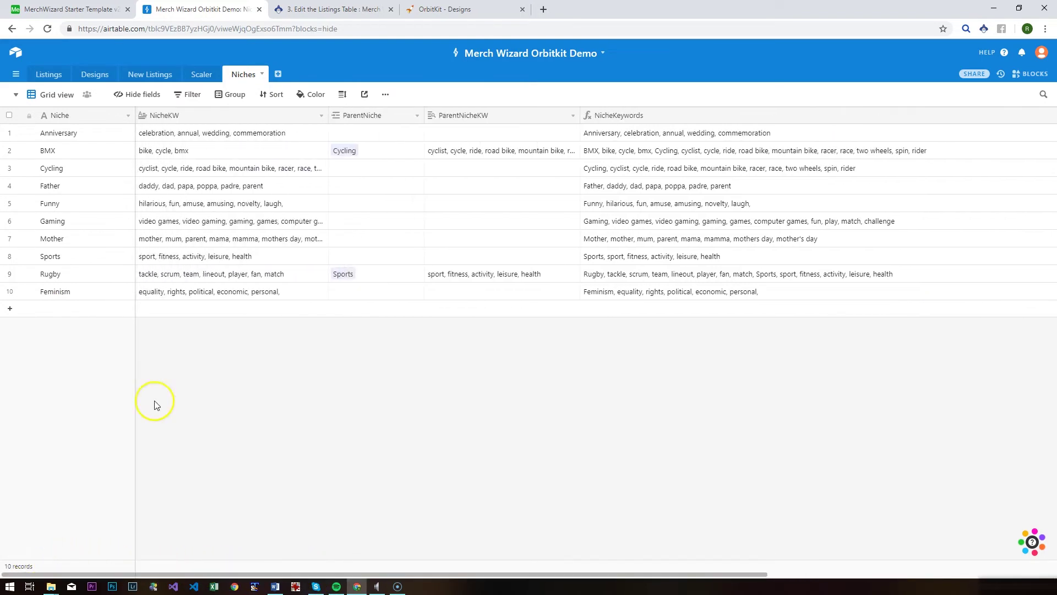
pyautogui.click(376, 156)
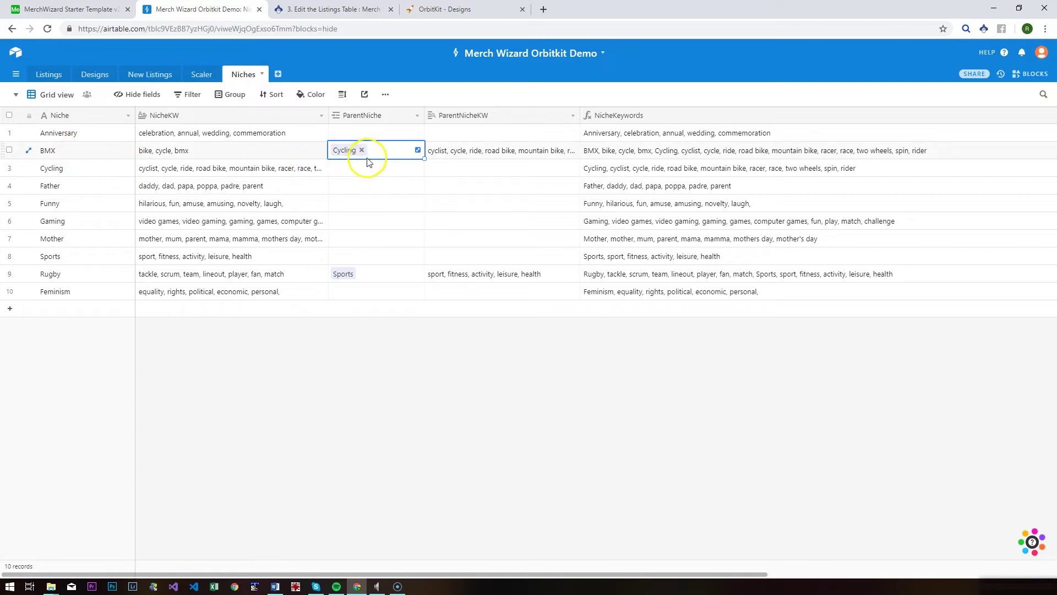
pyautogui.click(384, 278)
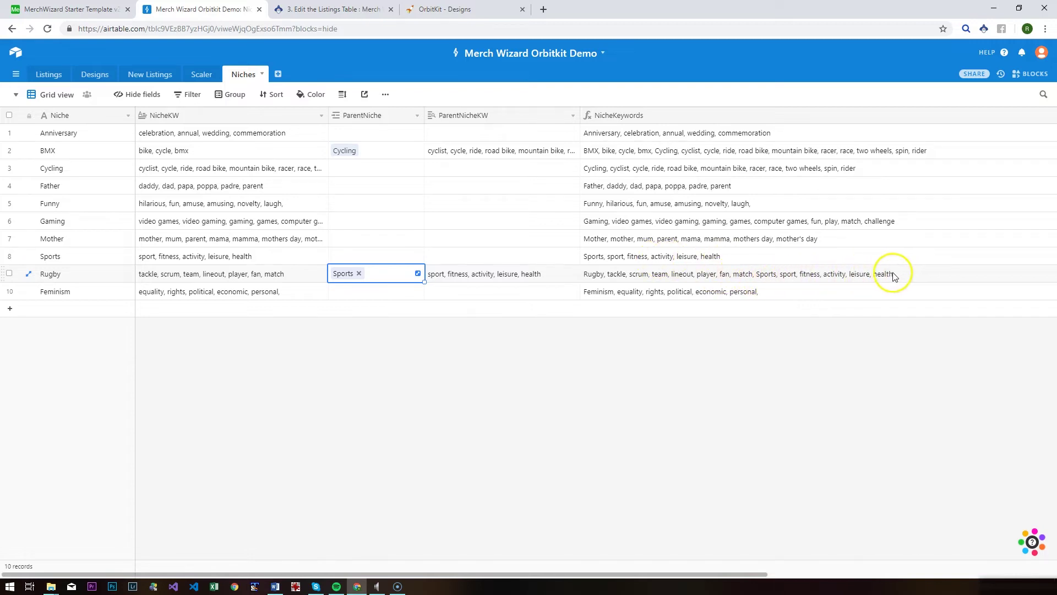
pyautogui.click(75, 274)
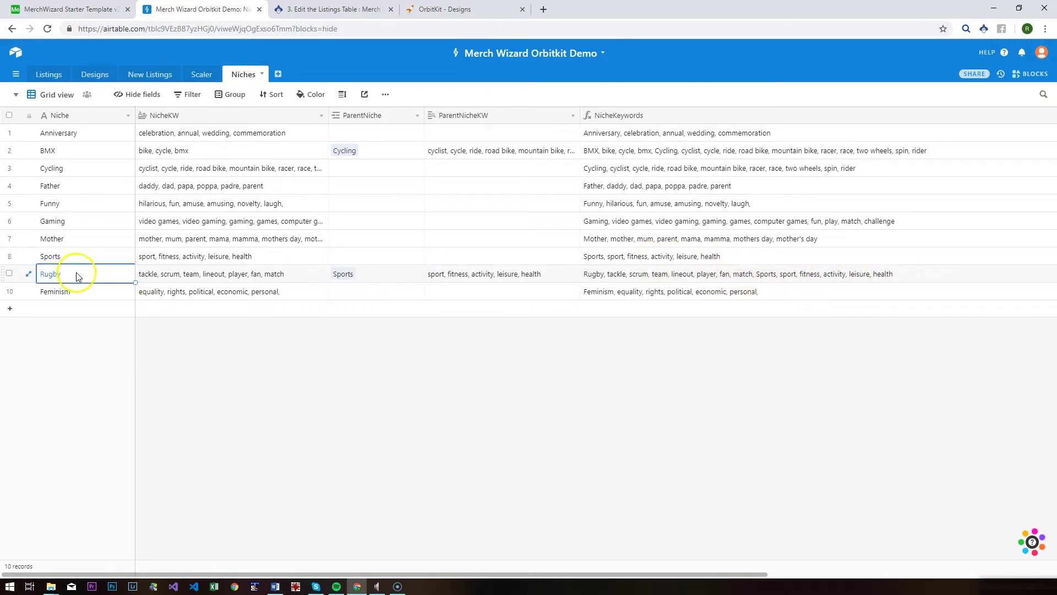
# Step: Examine the rugby listing's Niche, Tags, Niche Keywords and Final Keywords in the Listings table, comparing the layout with the Starter Template v2.2 base
pyautogui.click(48, 75)
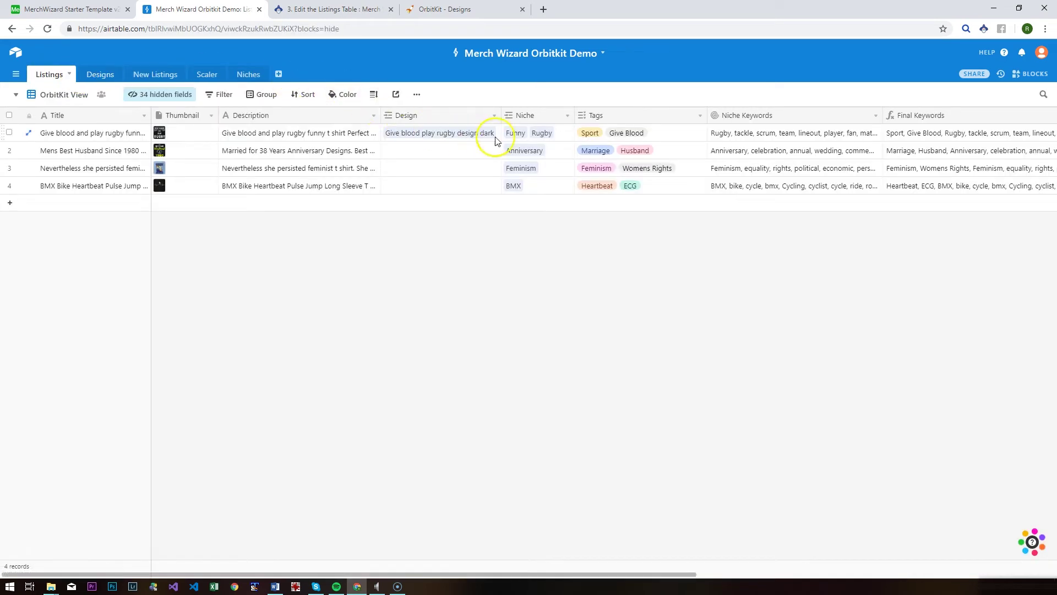
pyautogui.click(538, 137)
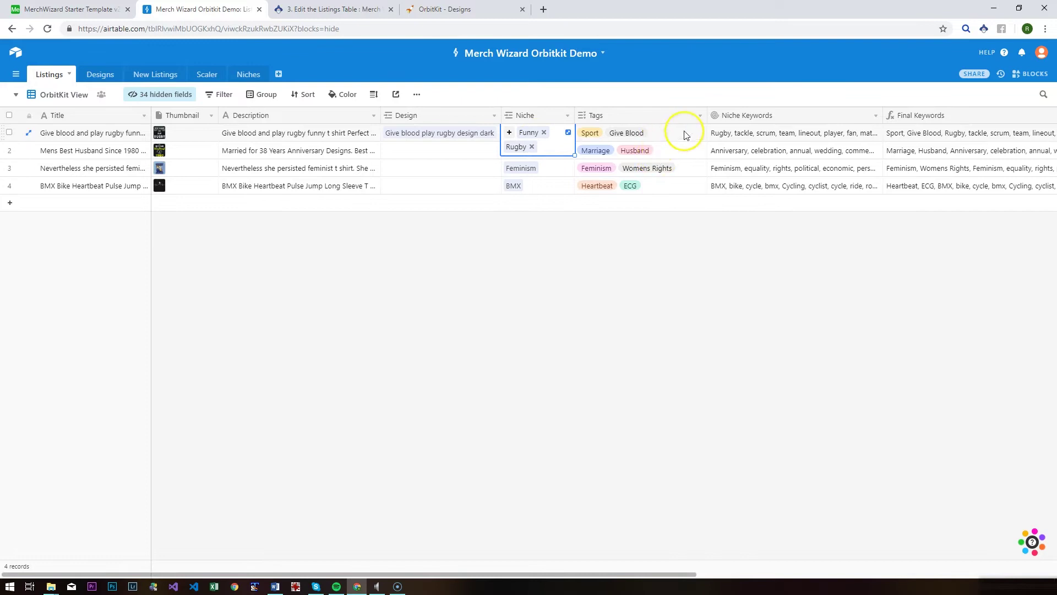
pyautogui.click(956, 138)
pyautogui.click(527, 141)
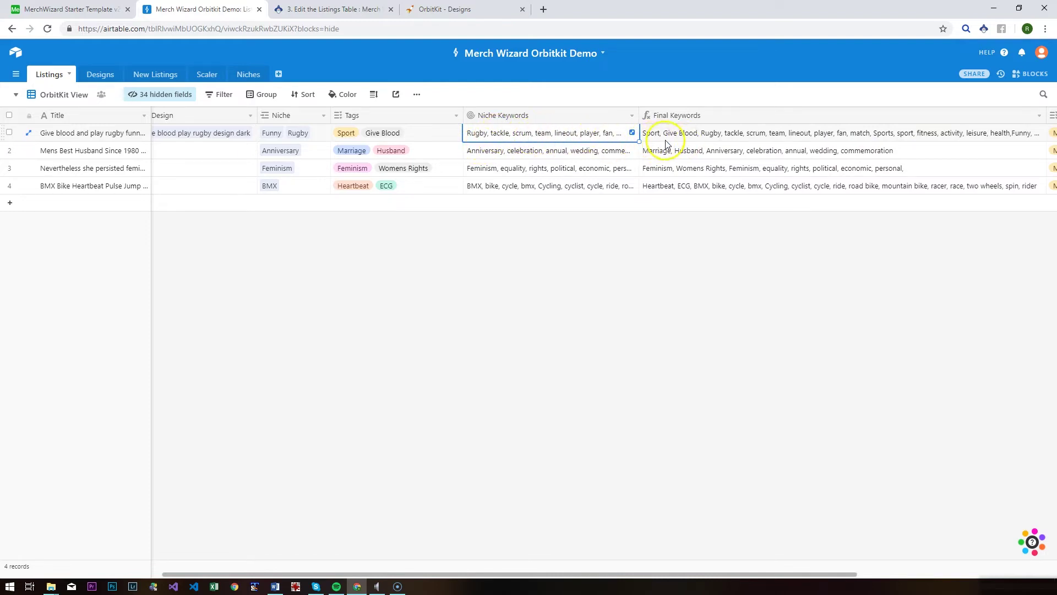
pyautogui.click(414, 141)
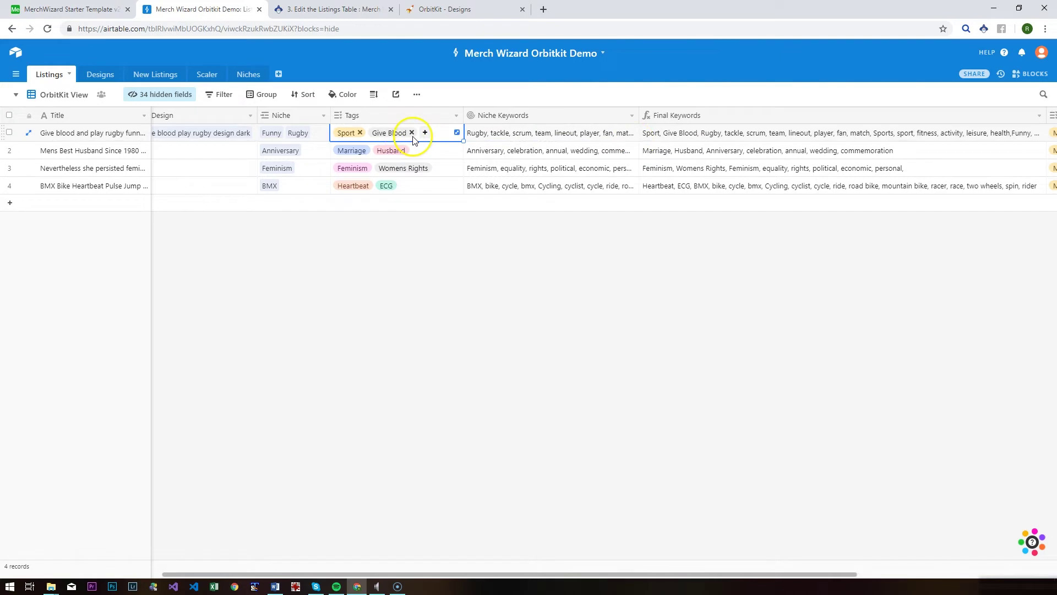
pyautogui.click(264, 139)
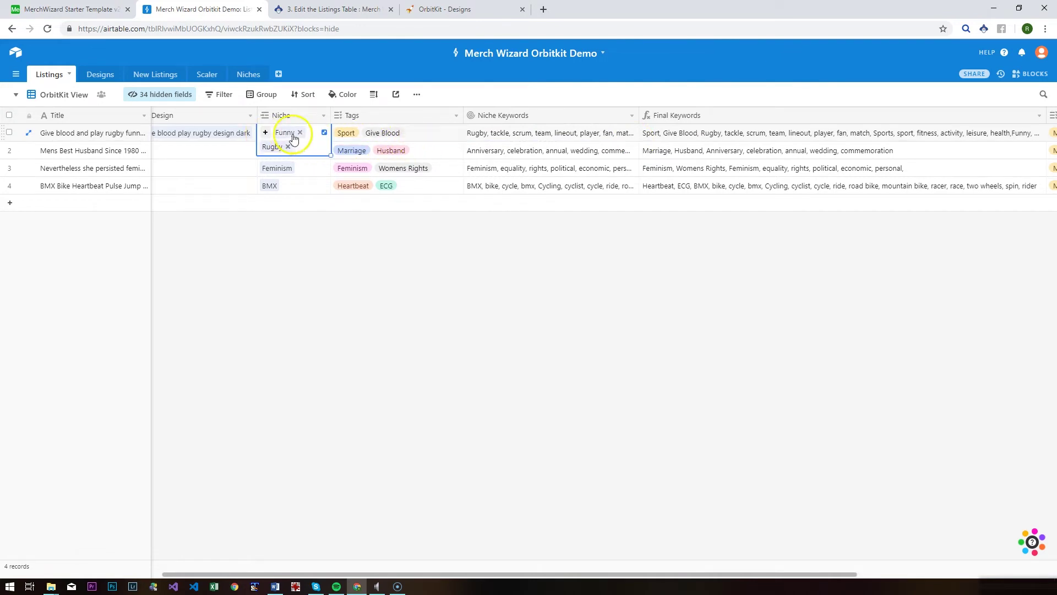
pyautogui.click(490, 134)
pyautogui.click(664, 140)
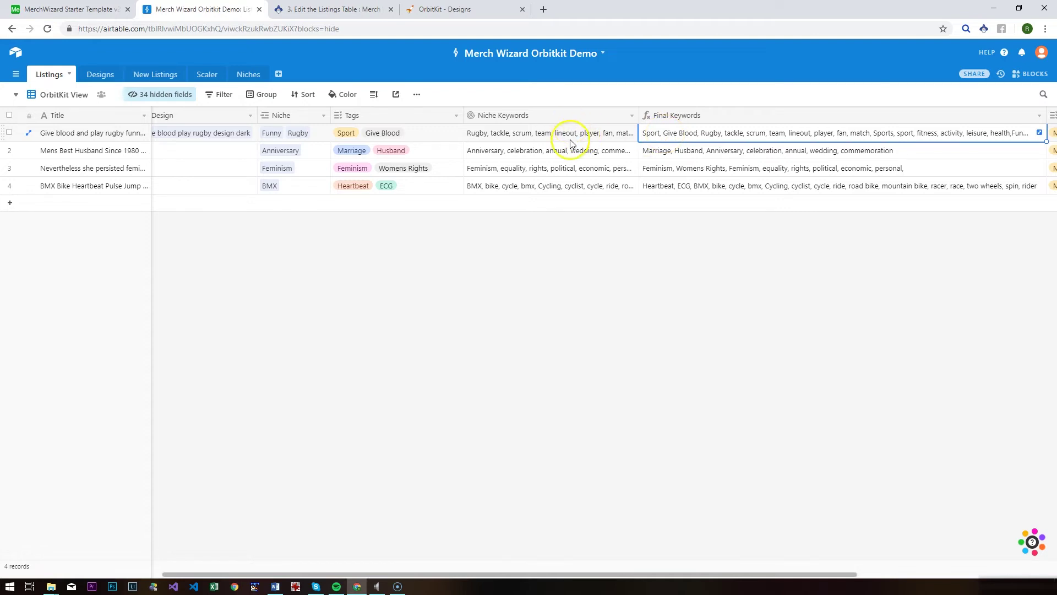
pyautogui.hotkey('ctrl', 'shift', 'Tab')
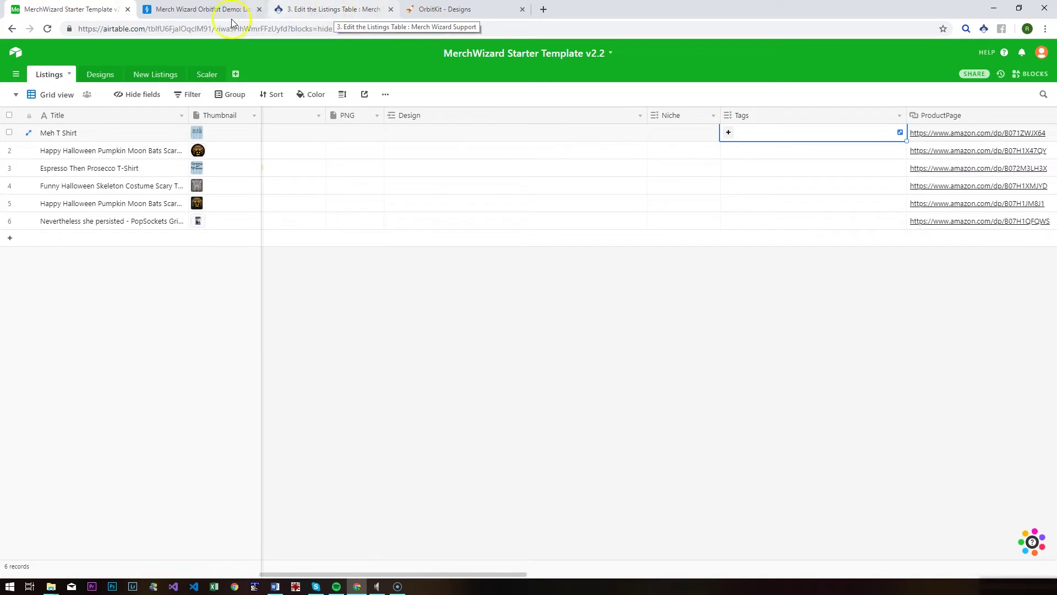
pyautogui.click(218, 9)
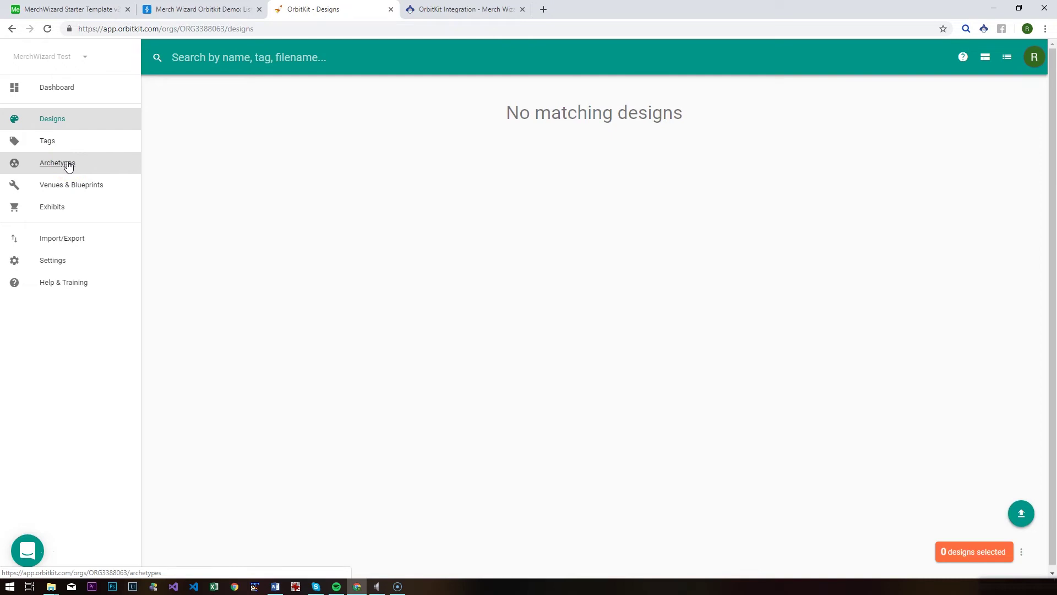
# Step: Review the platforms that can be added as a venue in OrbitKit's Venues & Blueprints, without adding one
pyautogui.click(193, 148)
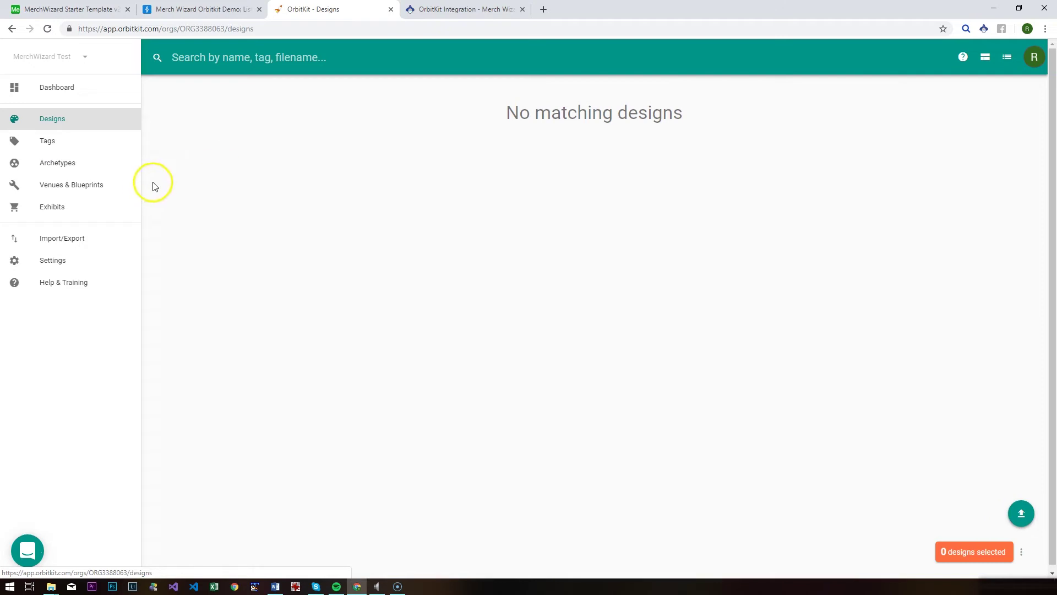
pyautogui.click(70, 186)
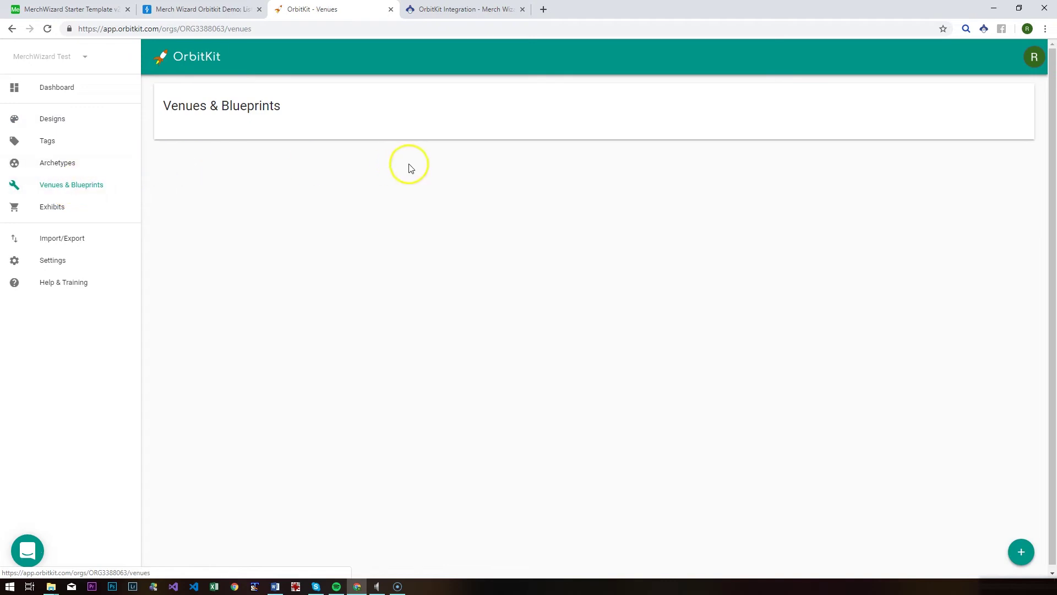
pyautogui.click(1028, 564)
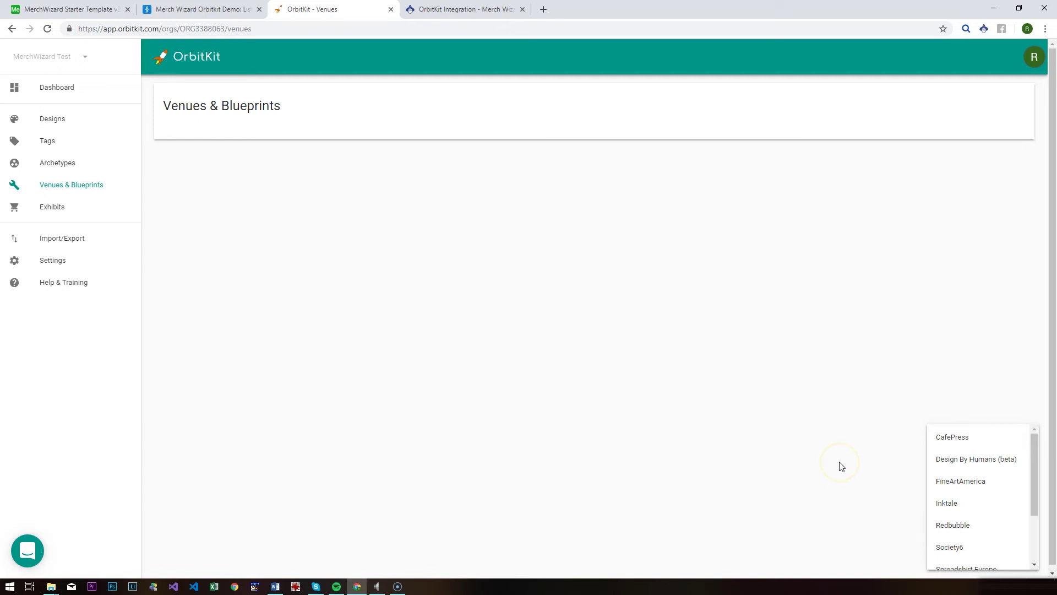
pyautogui.click(671, 399)
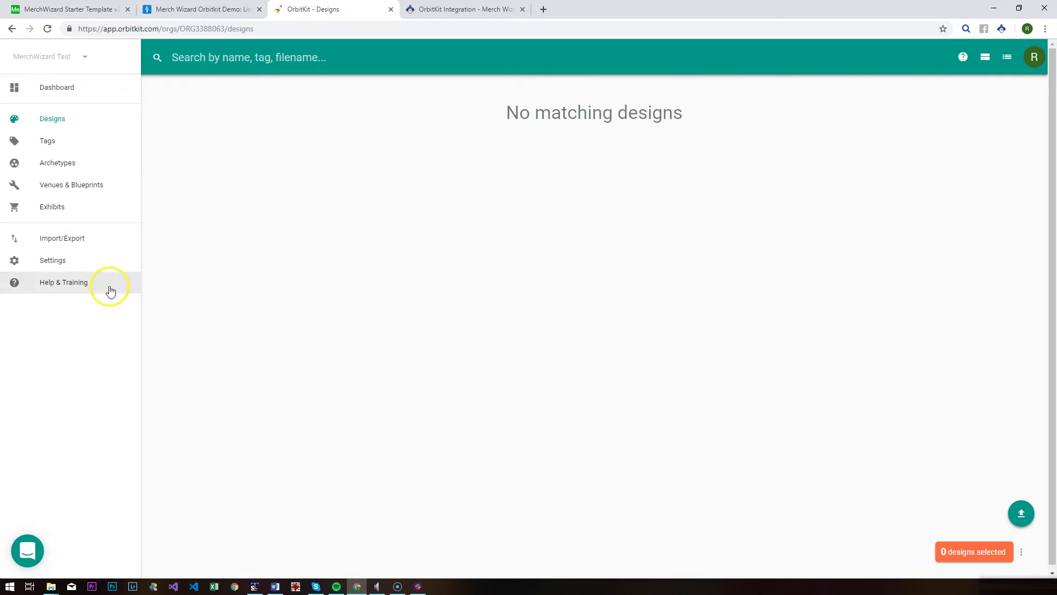
# Step: Reveal and copy the API secret key from the OrbitKit settings, and return to the Merch Wizard Orbitkit Demo base in Airtable
pyautogui.click(46, 262)
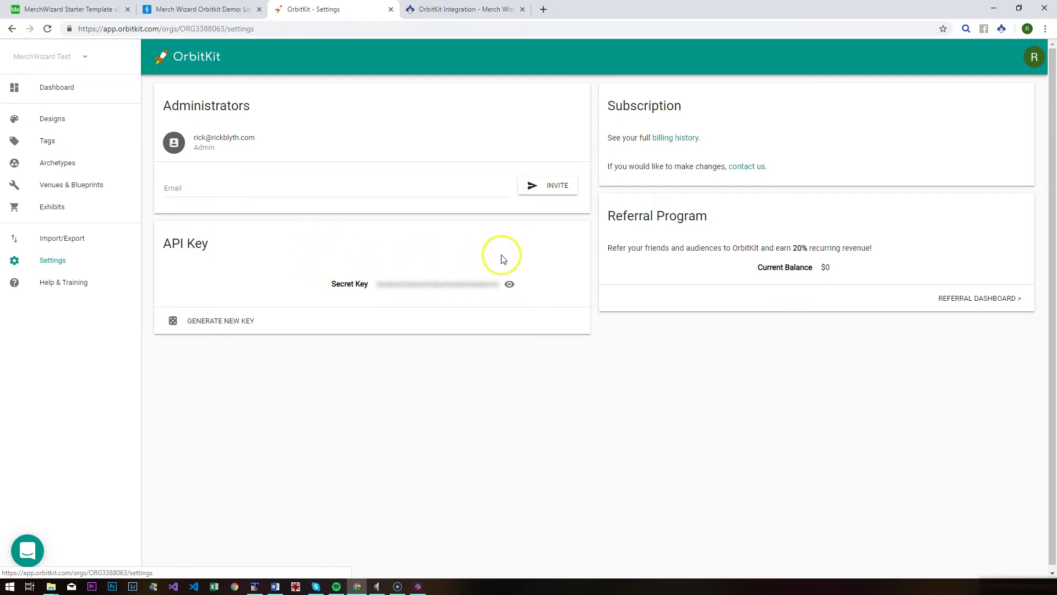
pyautogui.click(509, 285)
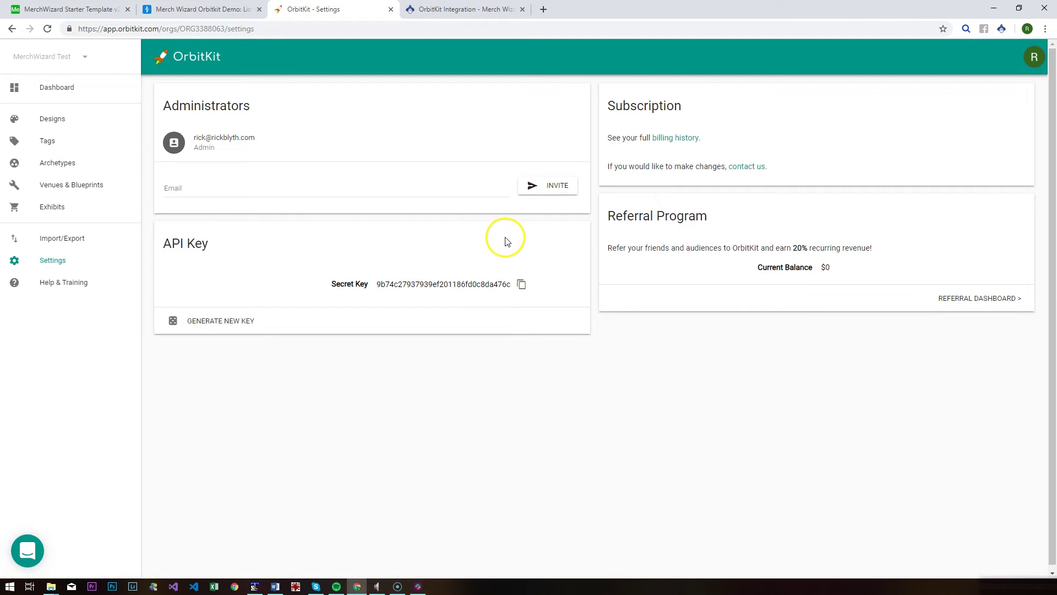
pyautogui.click(522, 286)
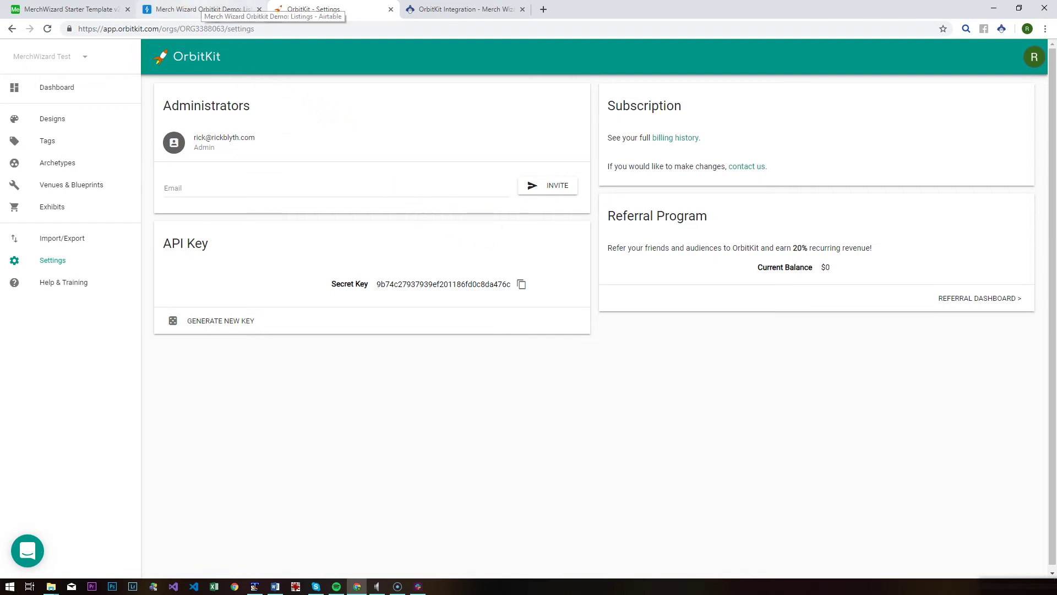
pyautogui.click(207, 9)
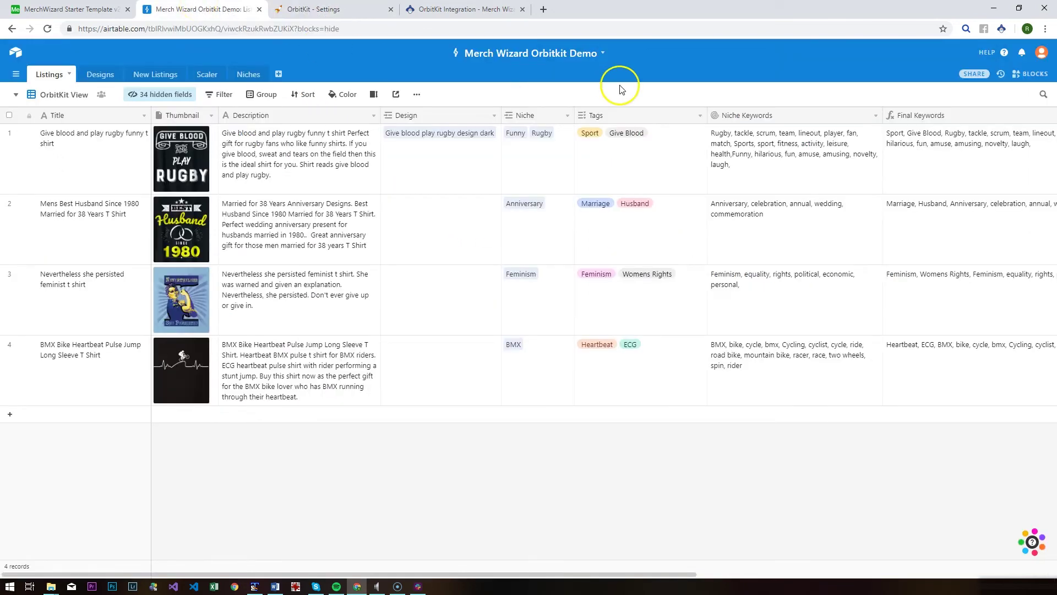
# Step: Open the Merch Wizard extension's OrbitKit options and paste the copied API key into the OrbitKit API Key field
pyautogui.click(1001, 30)
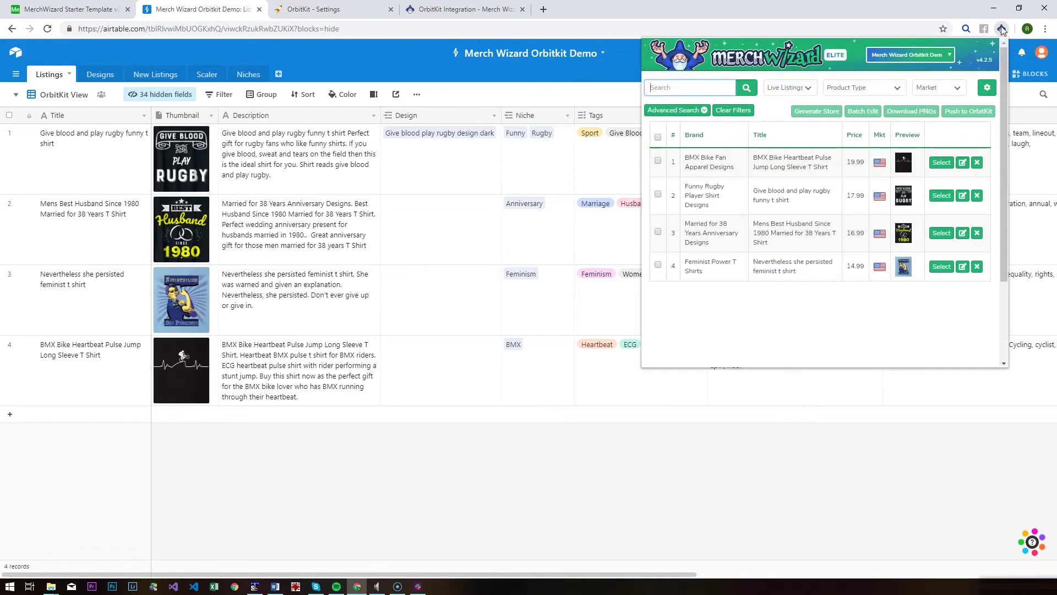
pyautogui.click(987, 87)
pyautogui.scroll(-3, 912, 171)
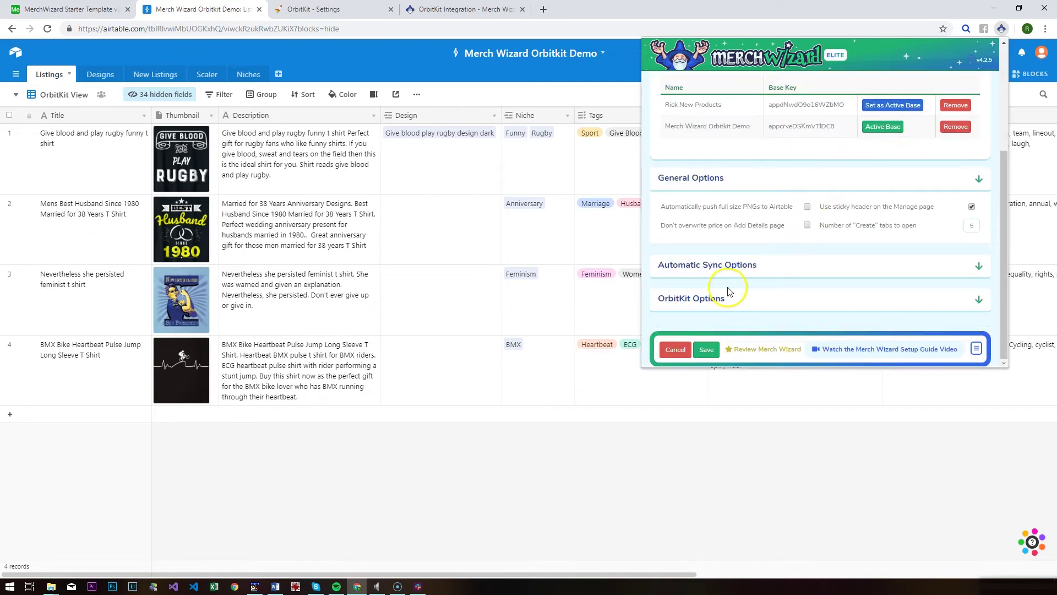
pyautogui.click(776, 297)
pyautogui.scroll(-3, 789, 287)
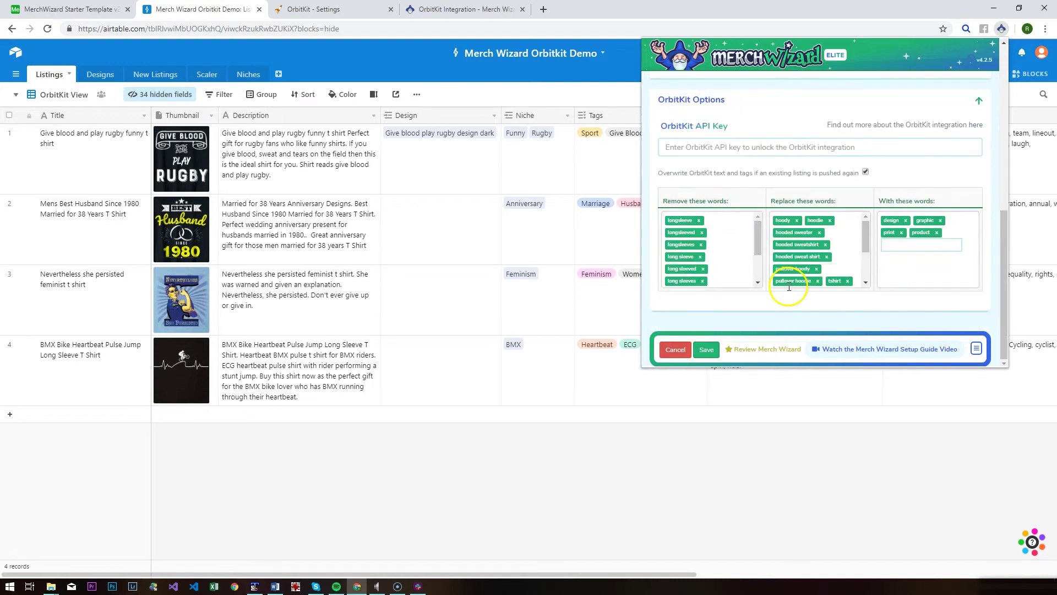
pyautogui.rightClick(687, 148)
pyautogui.click(710, 234)
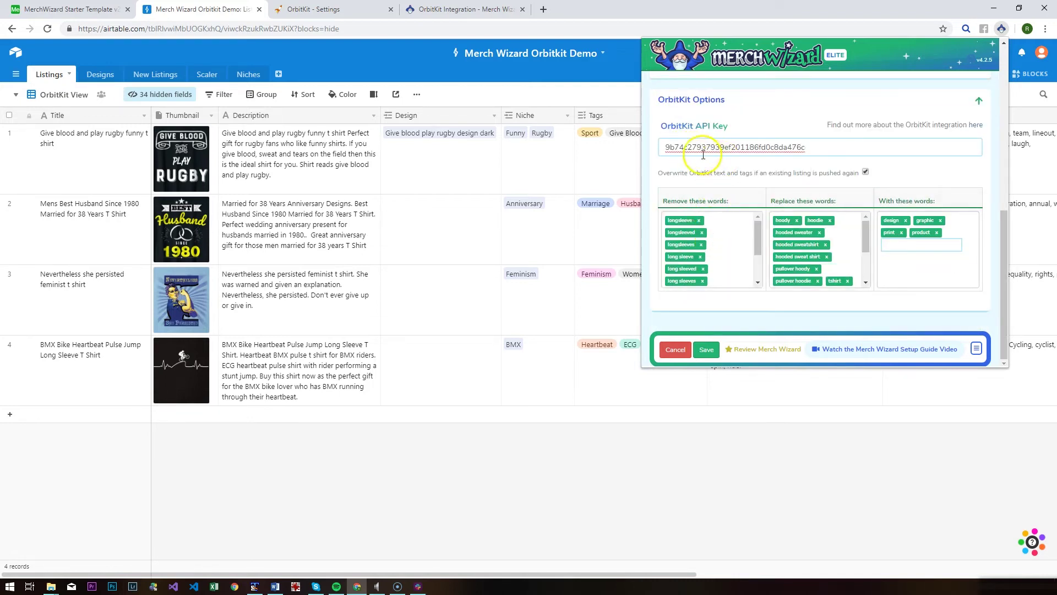
pyautogui.click(764, 115)
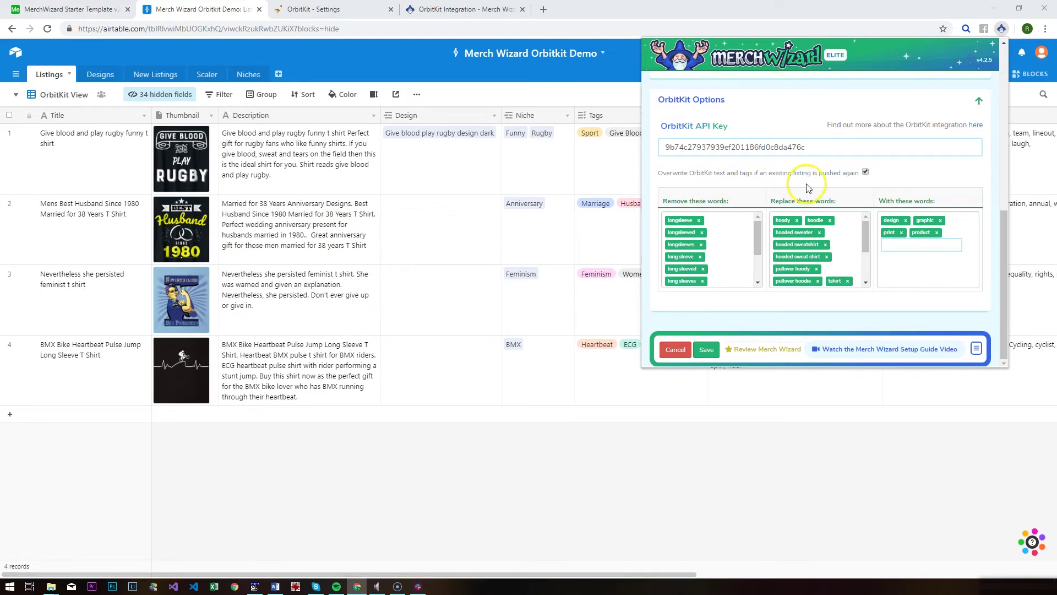
# Step: Disable overwriting OrbitKit text and tags for listings pushed again, and add customtagToRemove to the words to remove
pyautogui.click(866, 172)
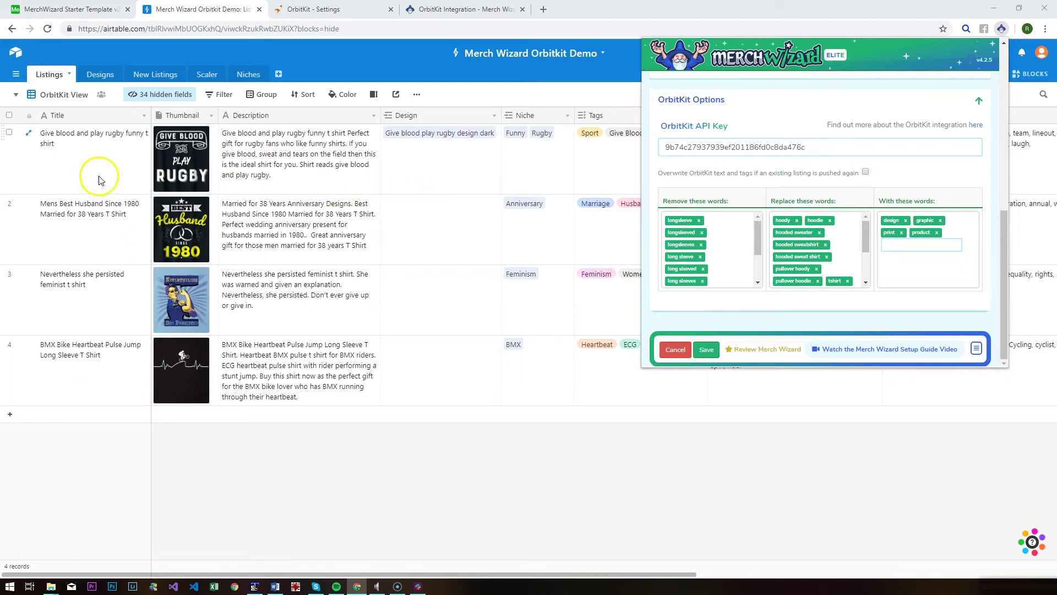
pyautogui.moveTo(759, 245); pyautogui.dragTo(725, 269)
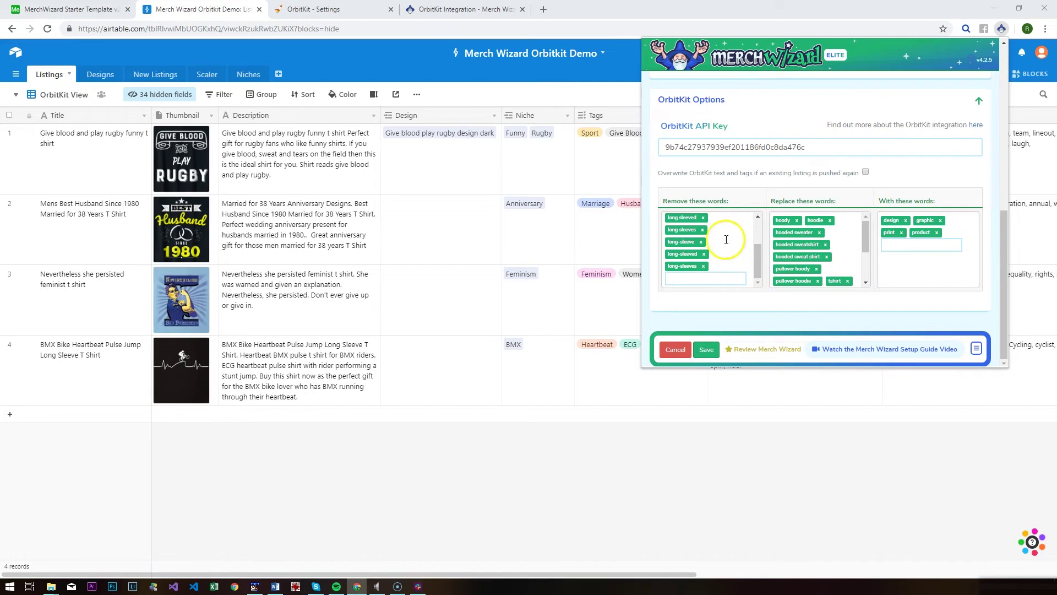
pyautogui.moveTo(758, 265)
pyautogui.mouseDown()
pyautogui.moveTo(750, 220)
pyautogui.moveTo(751, 274)
pyautogui.mouseUp()
pyautogui.click(681, 280)
pyautogui.write('custometagToRemove')
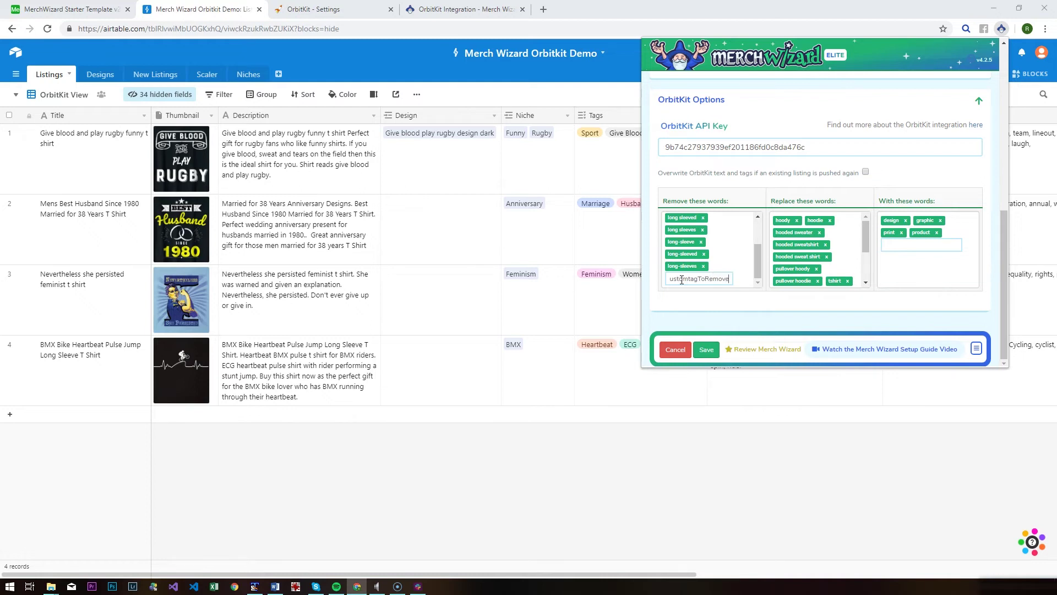
pyautogui.press('Return')
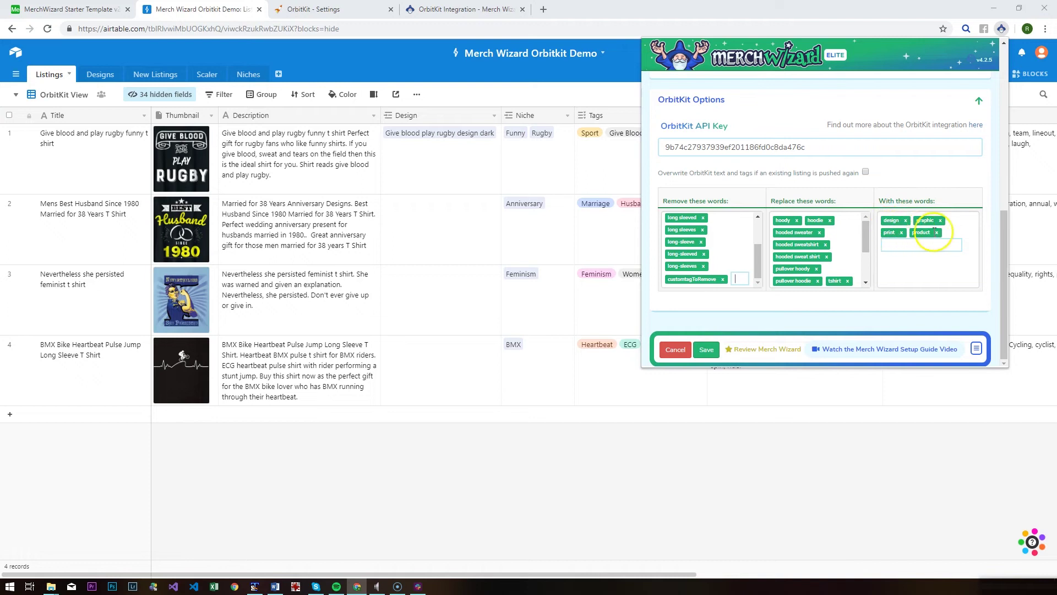
# Step: Add illustration to the replacement words, remove print from them, and save the Merch Wizard settings
pyautogui.click(909, 244)
pyautogui.write('illustration')
pyautogui.press('Return')
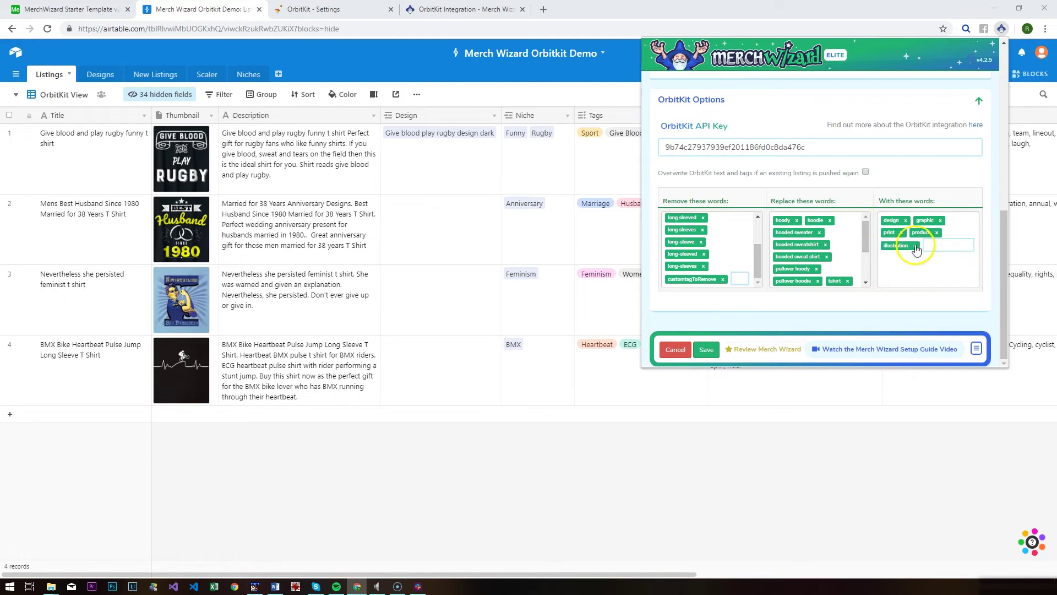
pyautogui.click(902, 233)
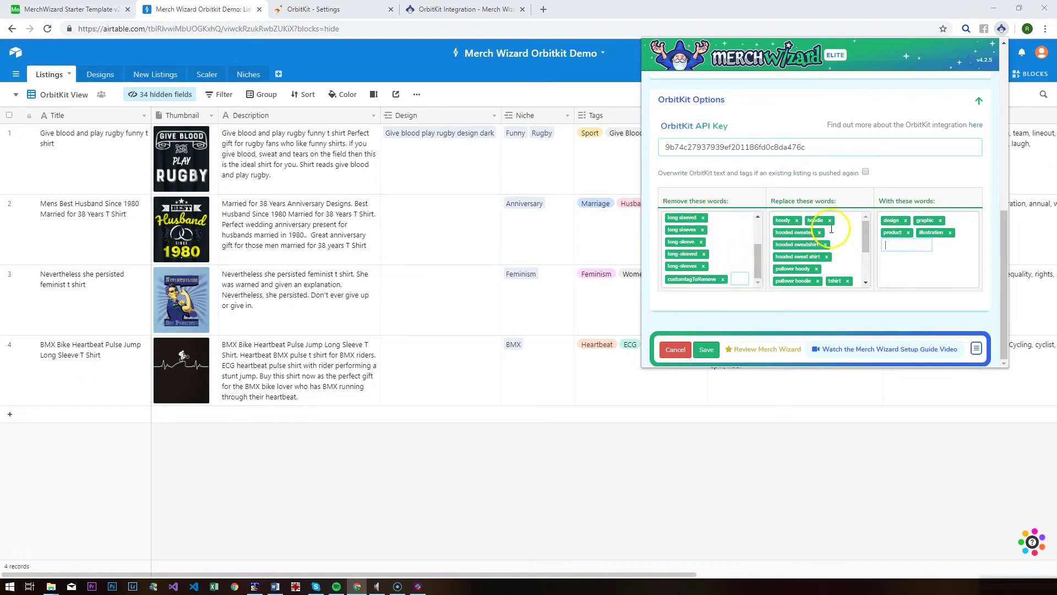
pyautogui.moveTo(867, 233); pyautogui.dragTo(868, 264)
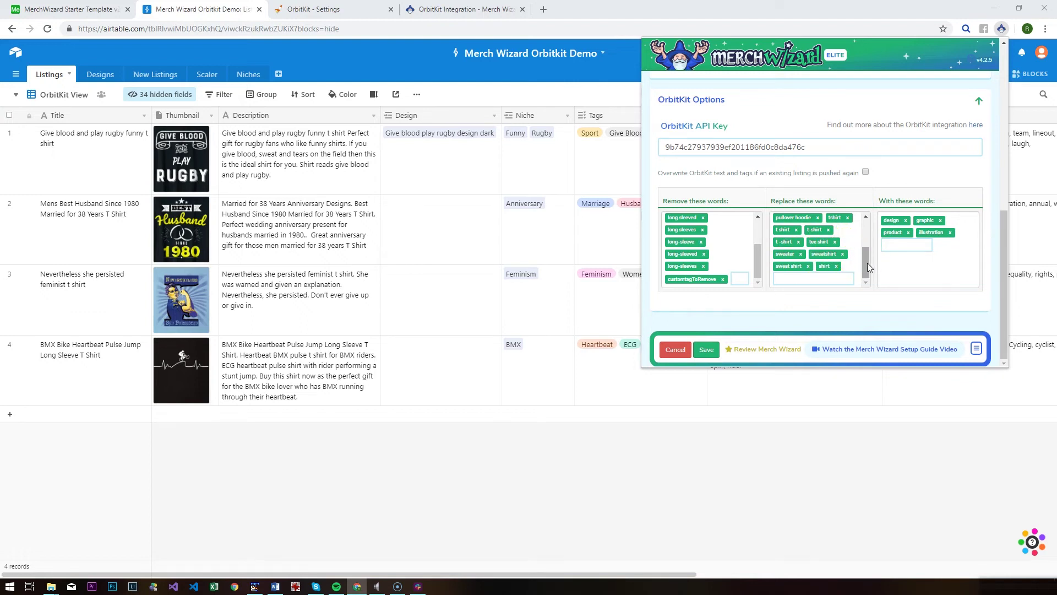
pyautogui.click(888, 236)
pyautogui.moveTo(868, 256); pyautogui.dragTo(862, 227)
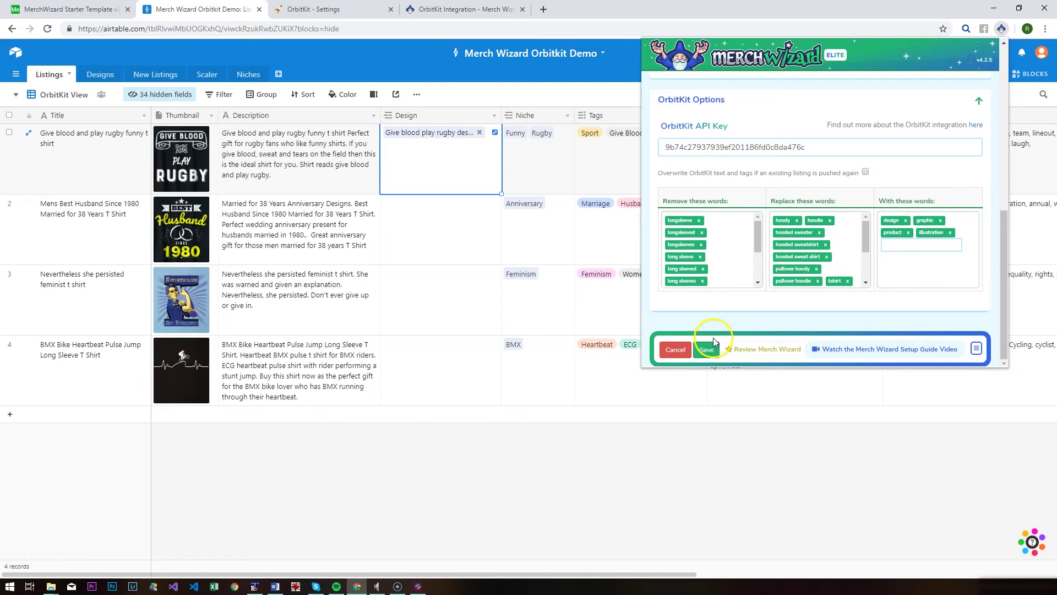
pyautogui.click(705, 352)
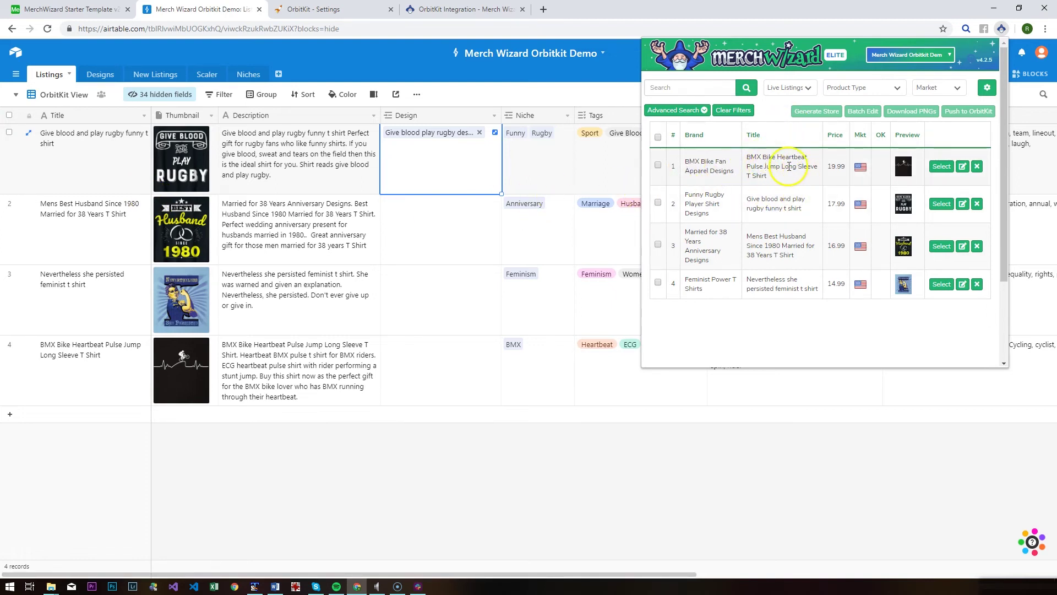
# Step: Push the BMX Bike Heartbeat Pulse Jump listing to OrbitKit and open the resulting design there
pyautogui.click(938, 166)
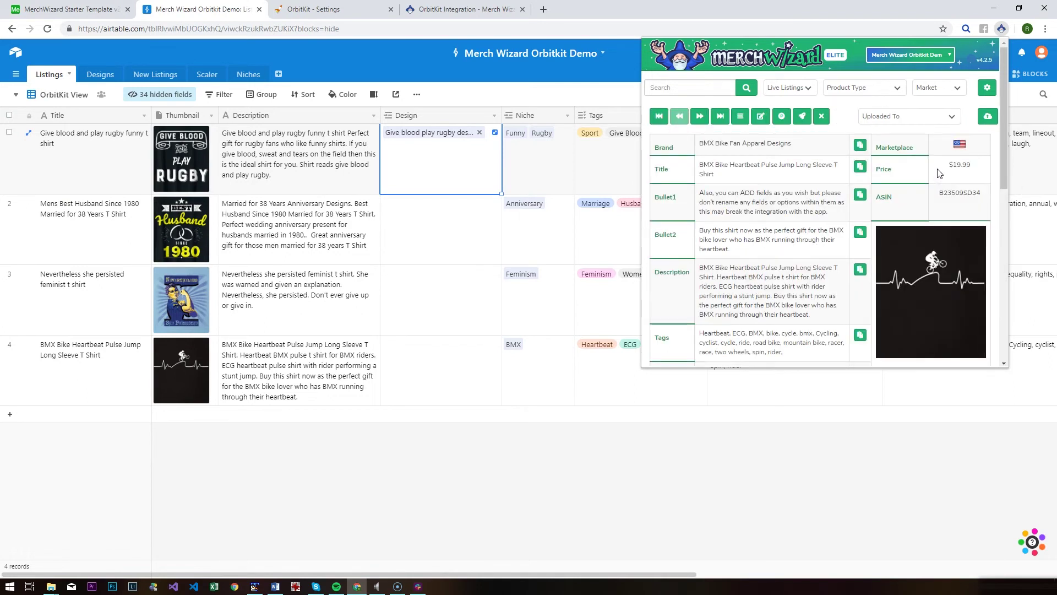
pyautogui.click(804, 117)
pyautogui.click(741, 155)
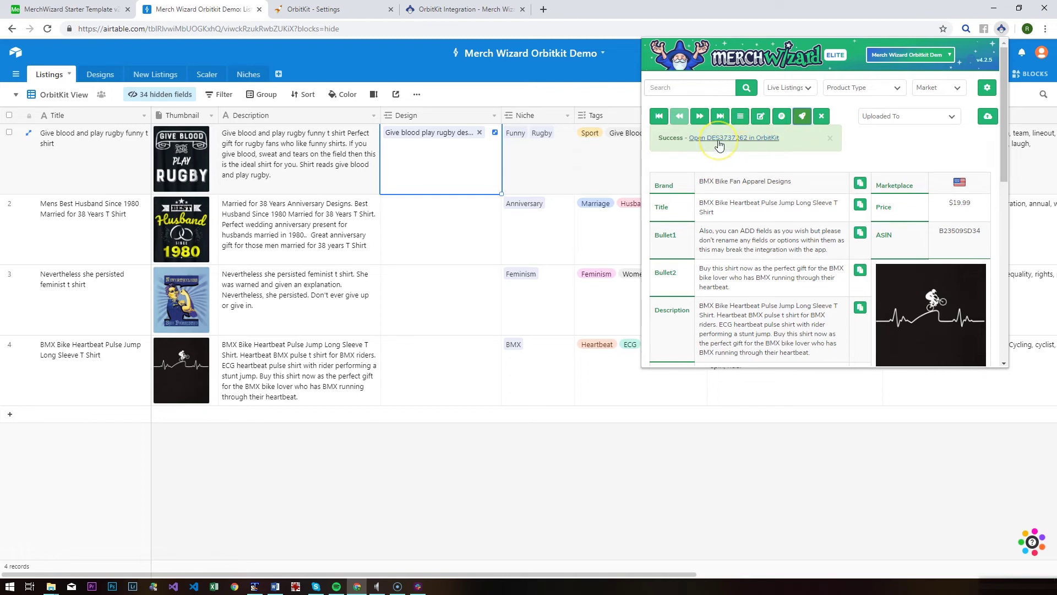
pyautogui.click(719, 139)
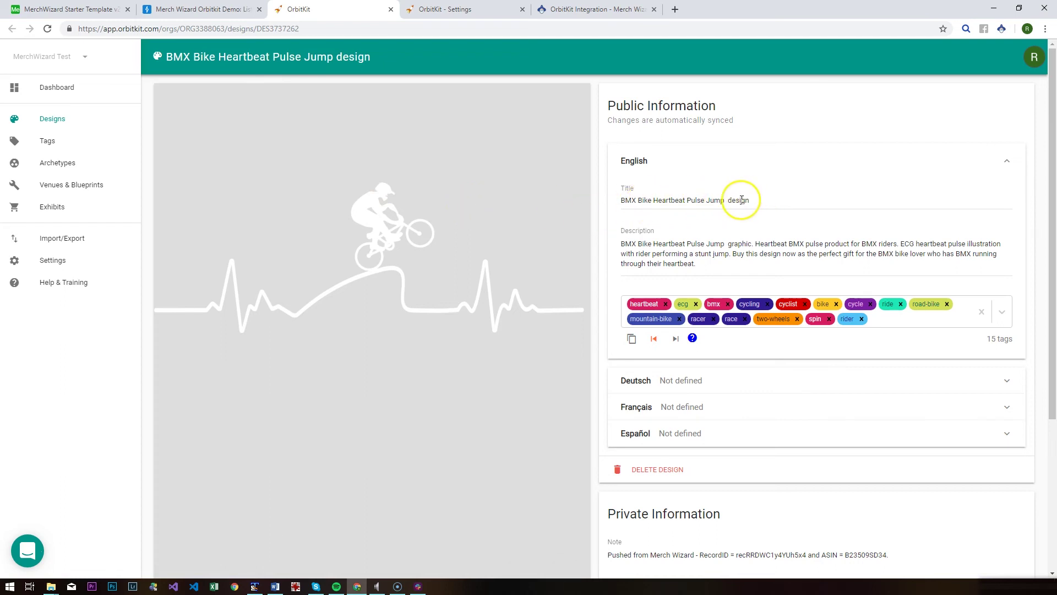
# Step: Check the substituted words in the BMX design's OrbitKit description and its tags, leaving the text unedited
pyautogui.click(741, 243)
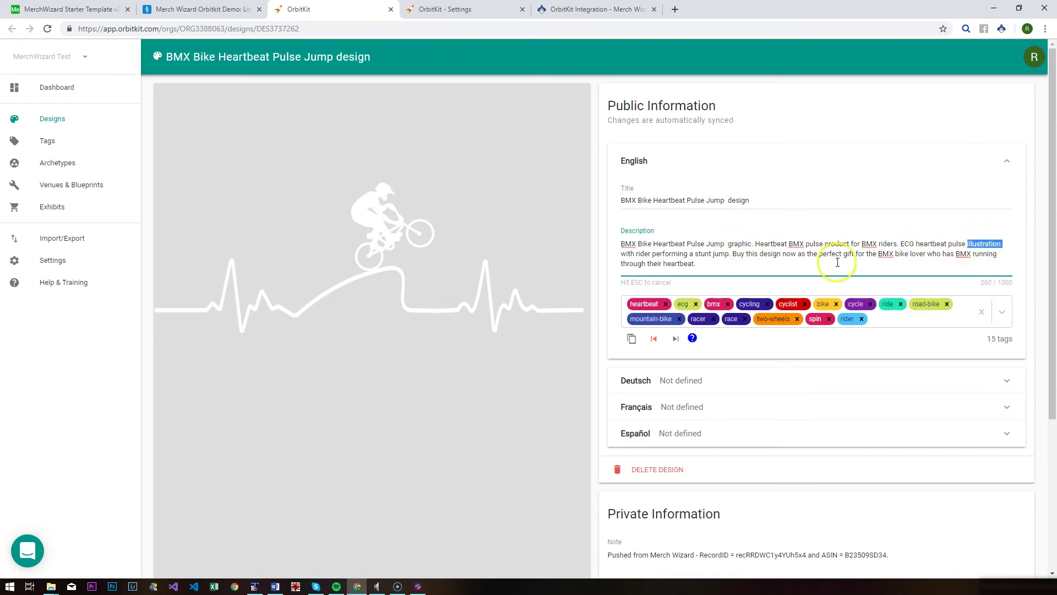
pyautogui.doubleClick(771, 254)
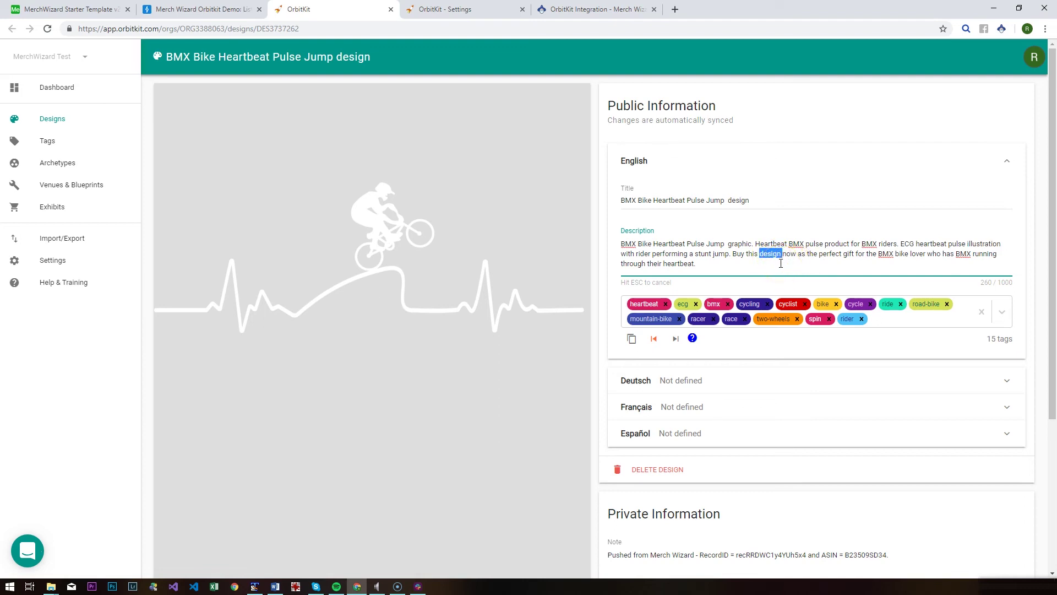
pyautogui.press('Escape')
pyautogui.moveTo(688, 320); pyautogui.dragTo(710, 308)
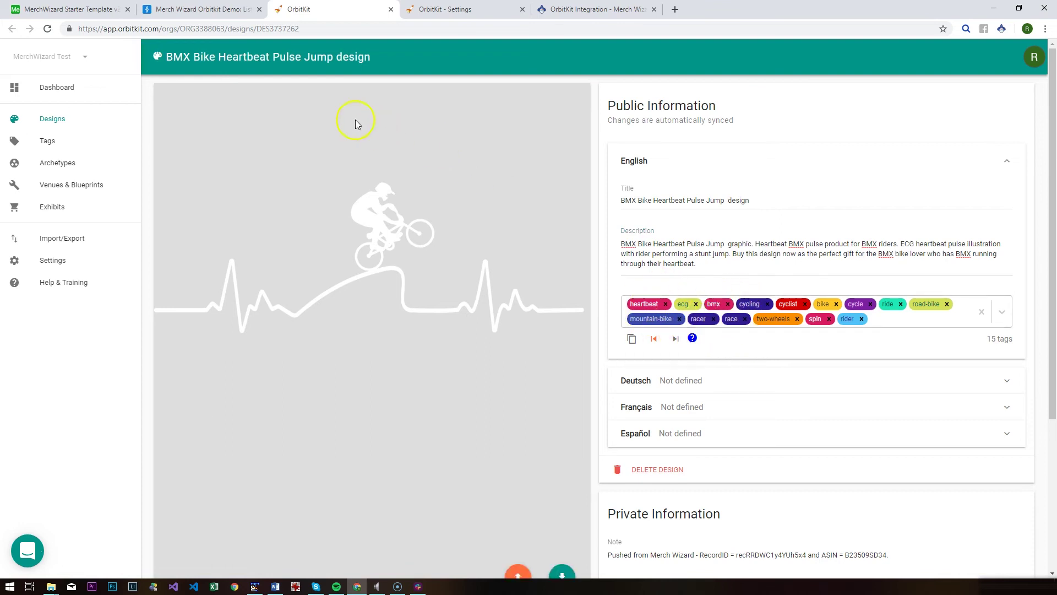
# Step: Return to the Merch Wizard Orbitkit Demo base and examine the Final Keywords and other fields in the Listings table
pyautogui.hotkey('ctrl', 'shift', 'Tab')
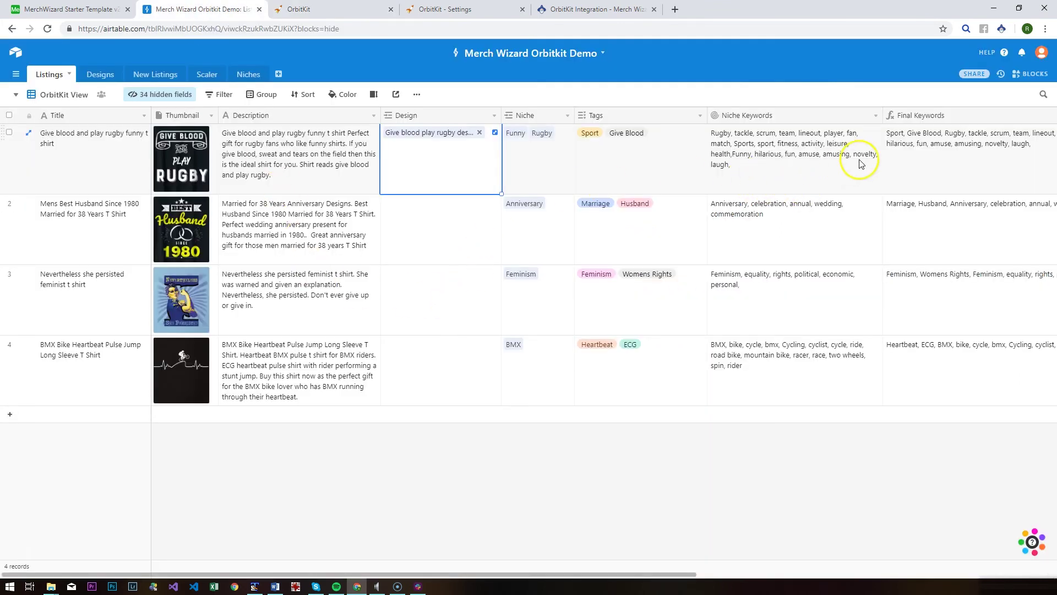
pyautogui.click(887, 162)
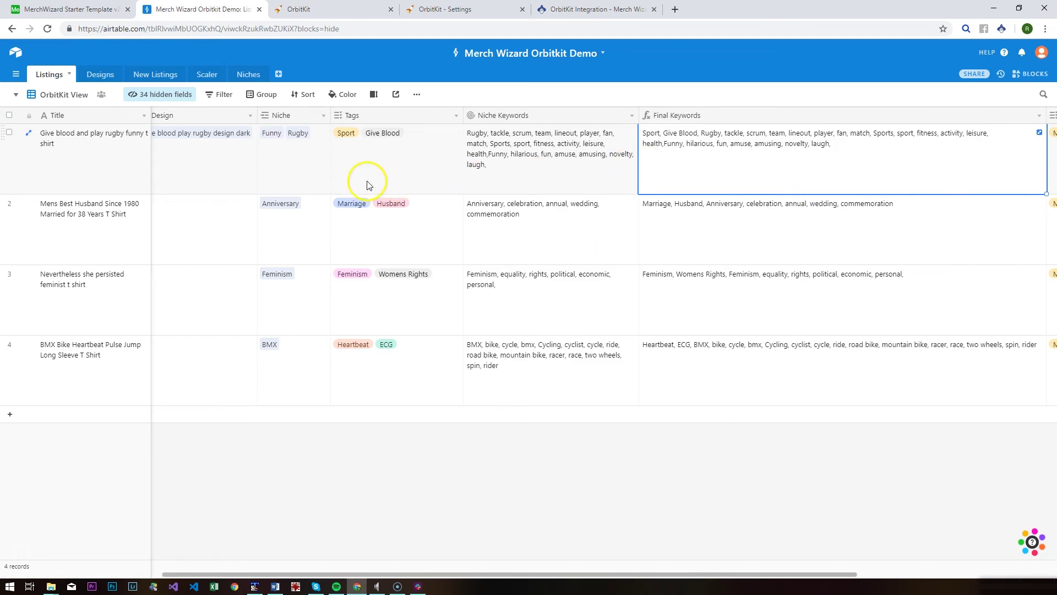
pyautogui.press('Left')
pyautogui.press('Left')
pyautogui.press('Left')
pyautogui.press('Left')
pyautogui.press('Left')
pyautogui.press('Left')
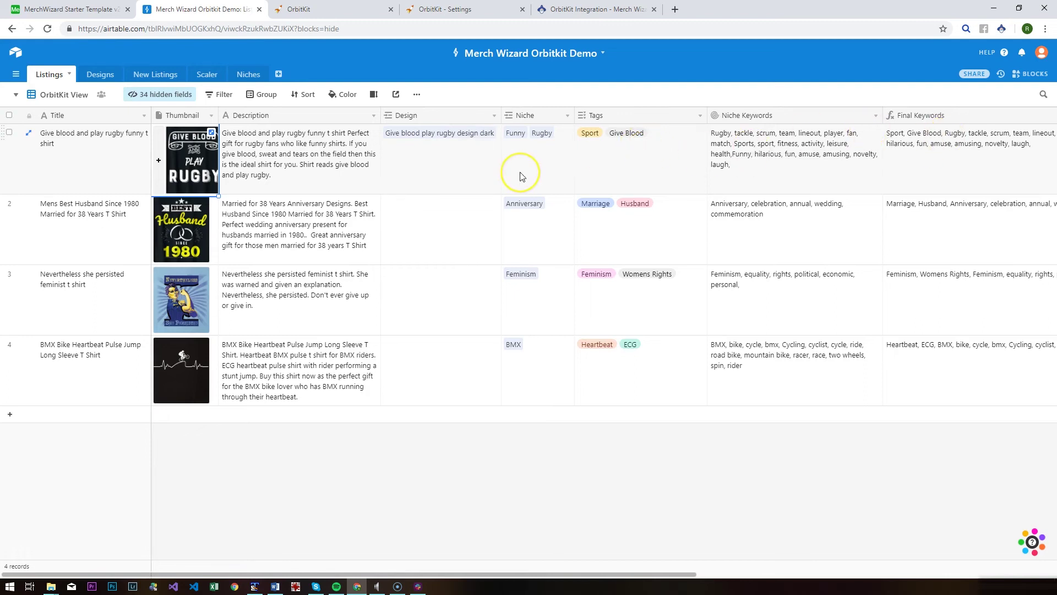
pyautogui.press('Left')
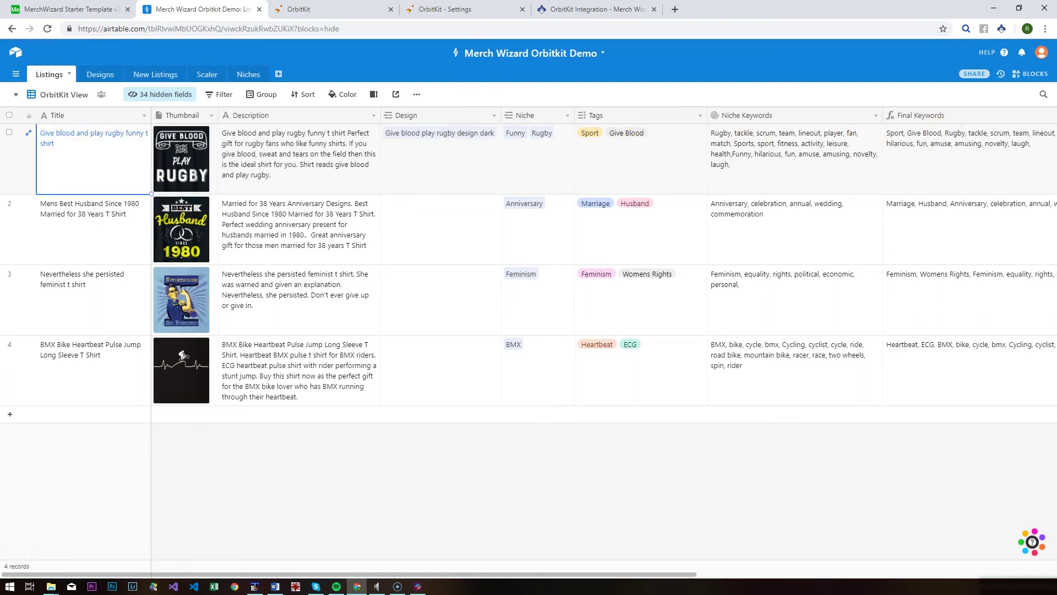
# Step: Refresh the Merch Wizard listings, check the BMX listing's OrbitKit upload status, and return to the list
pyautogui.click(953, 33)
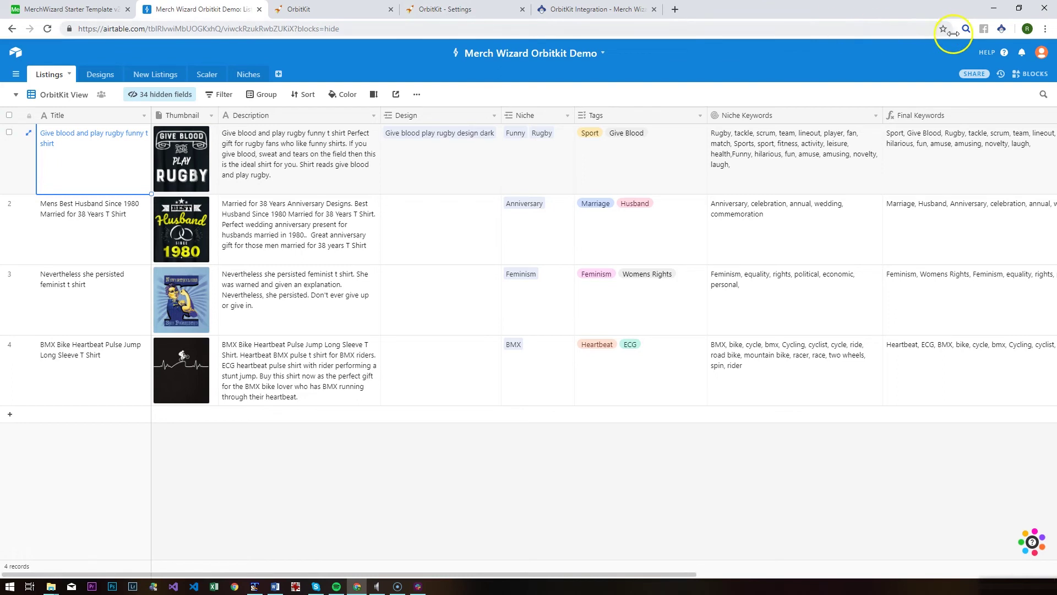
pyautogui.click(1002, 29)
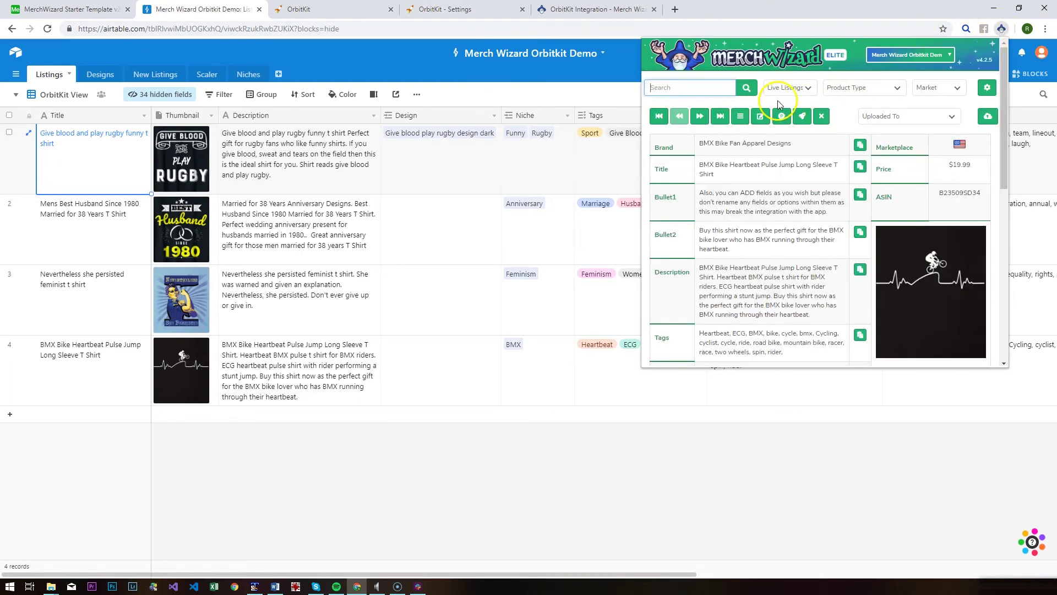
pyautogui.click(753, 92)
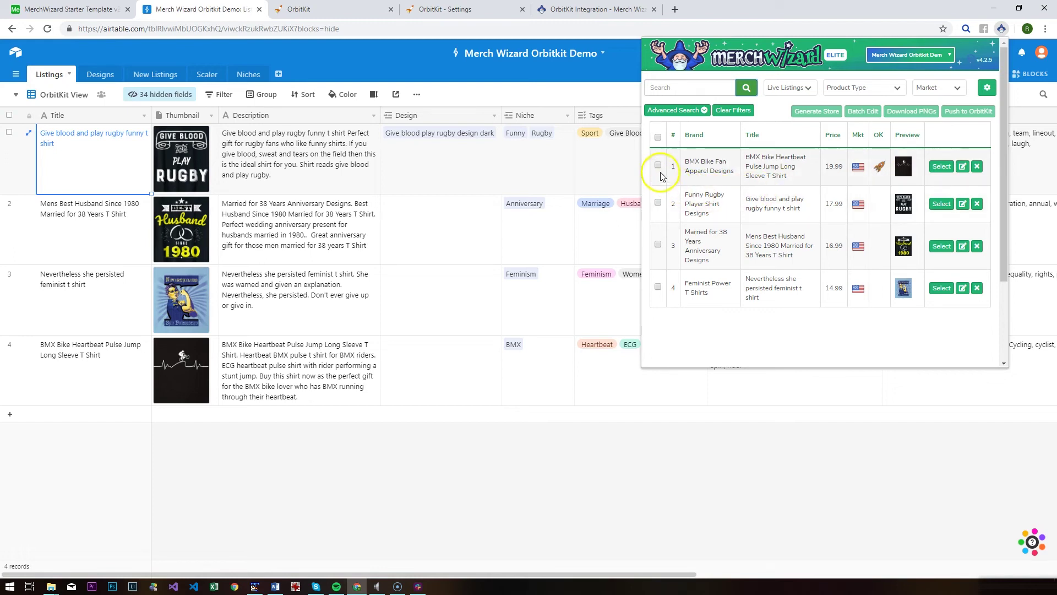
pyautogui.click(941, 166)
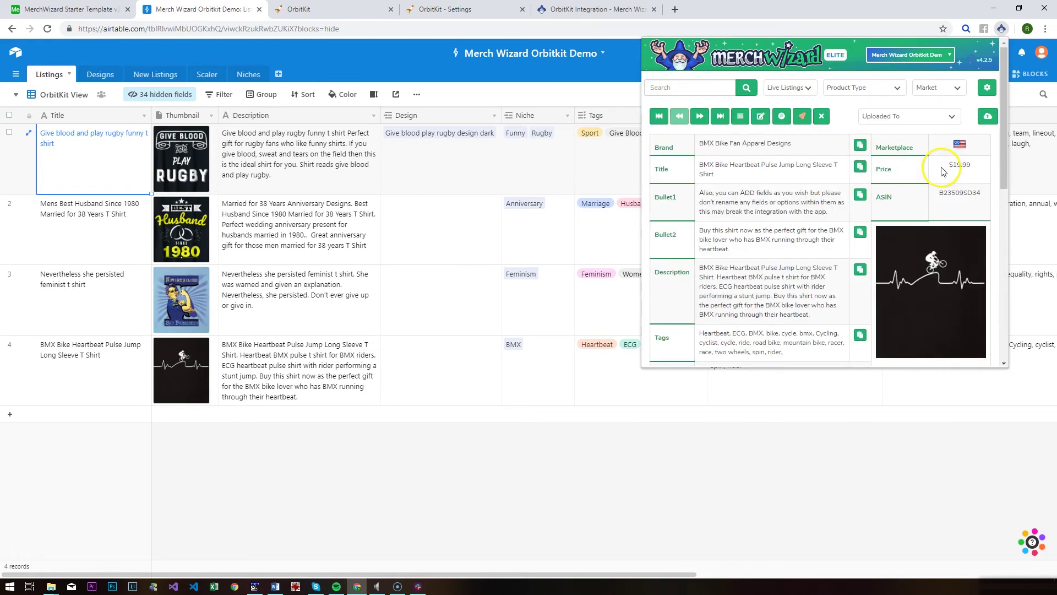
pyautogui.click(805, 124)
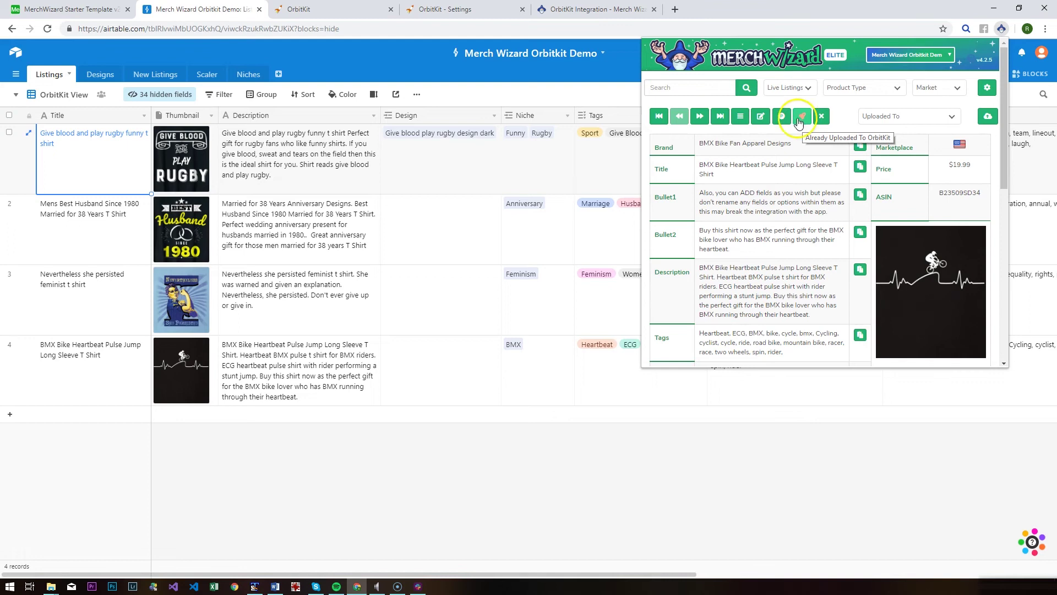
pyautogui.click(740, 116)
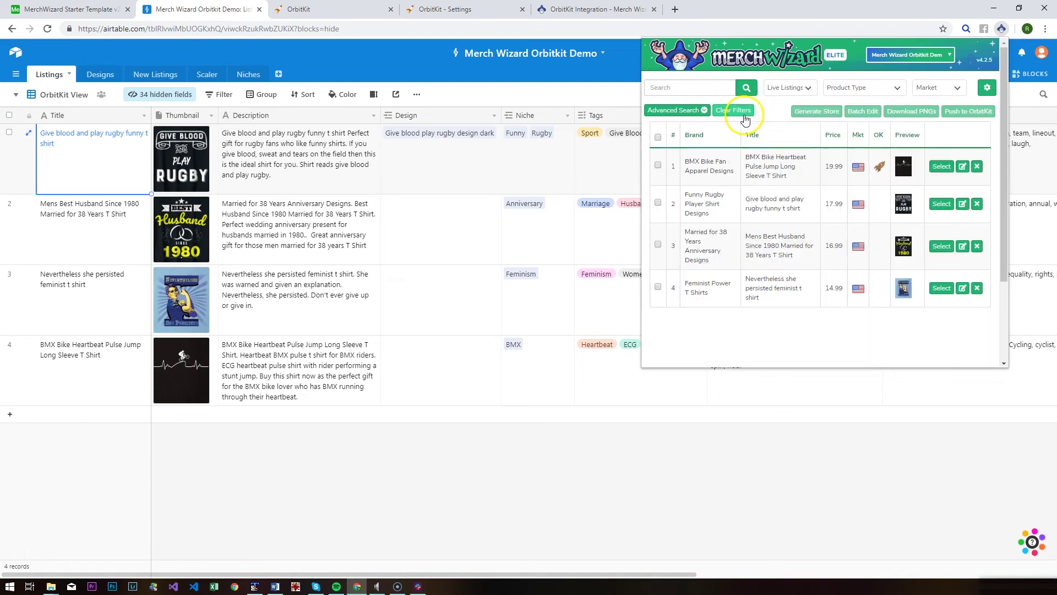
# Step: Select all listings in Merch Wizard, push them to OrbitKit as a batch, and open the pushed designs in OrbitKit
pyautogui.click(658, 137)
pyautogui.click(970, 112)
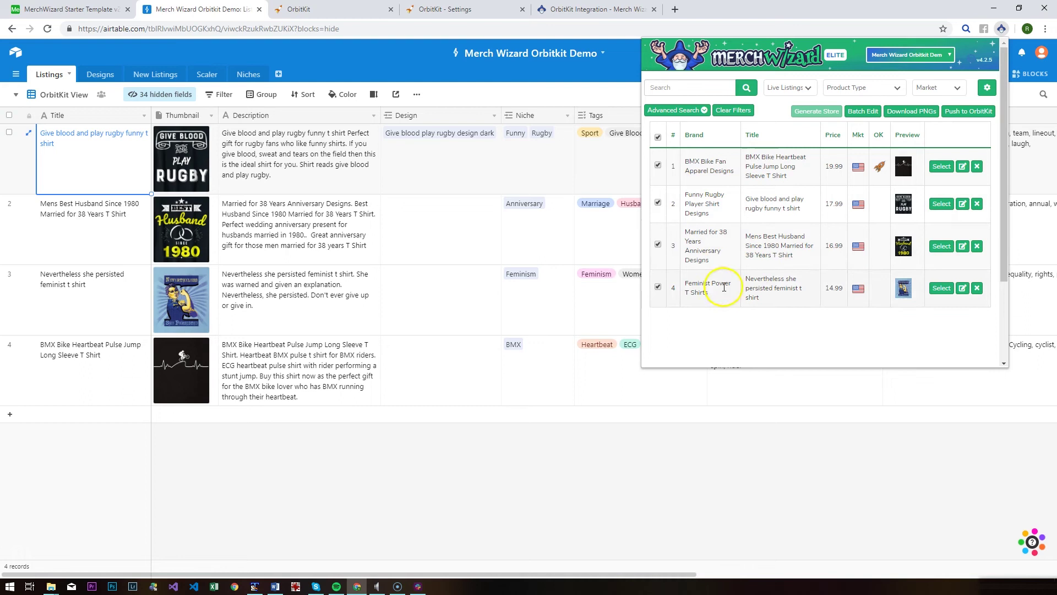
pyautogui.click(968, 112)
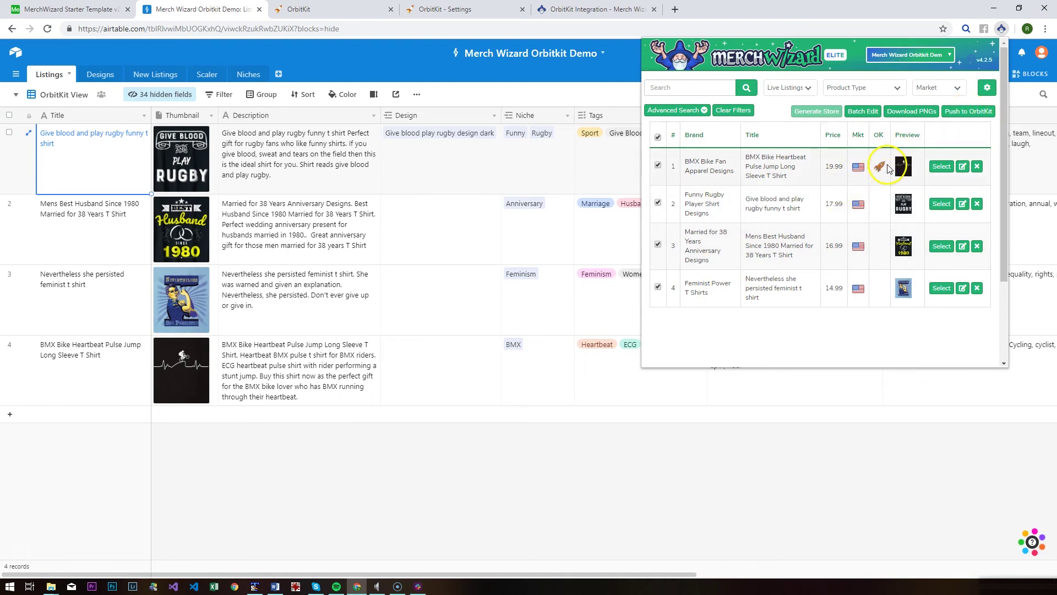
pyautogui.moveTo(878, 168)
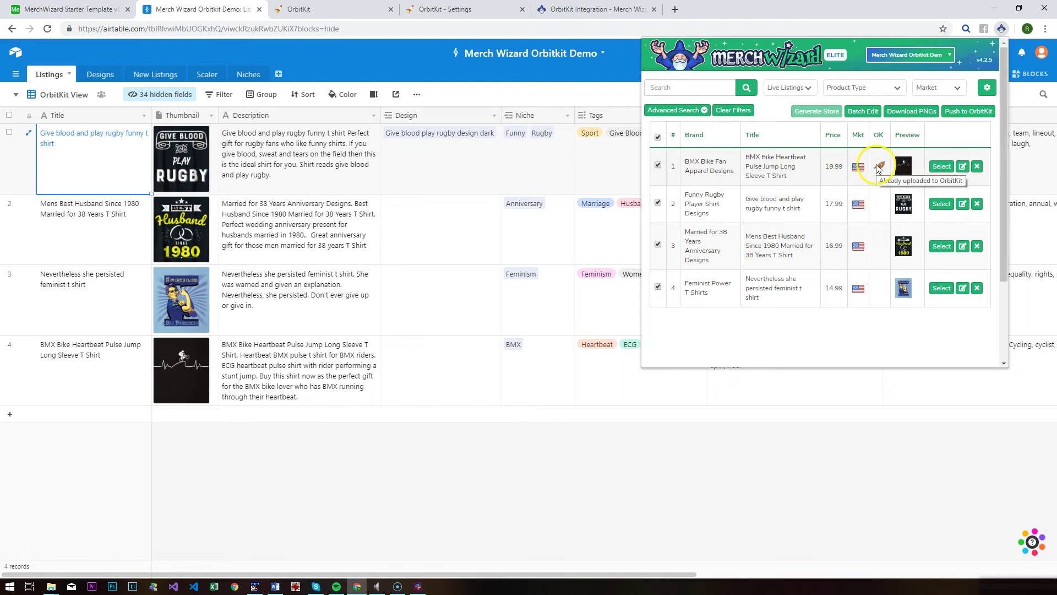
pyautogui.click(966, 118)
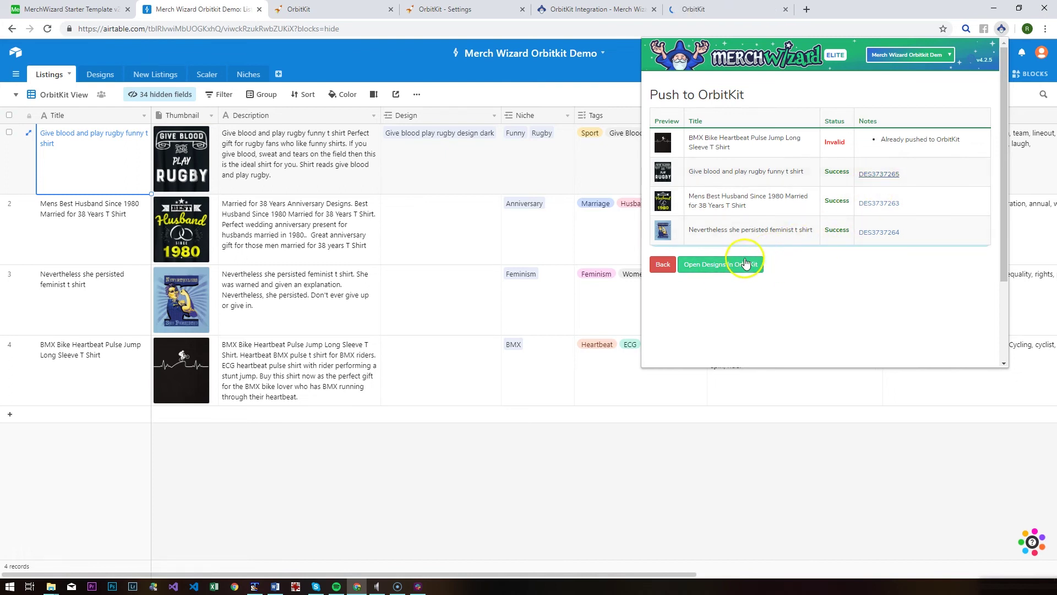
pyautogui.click(736, 268)
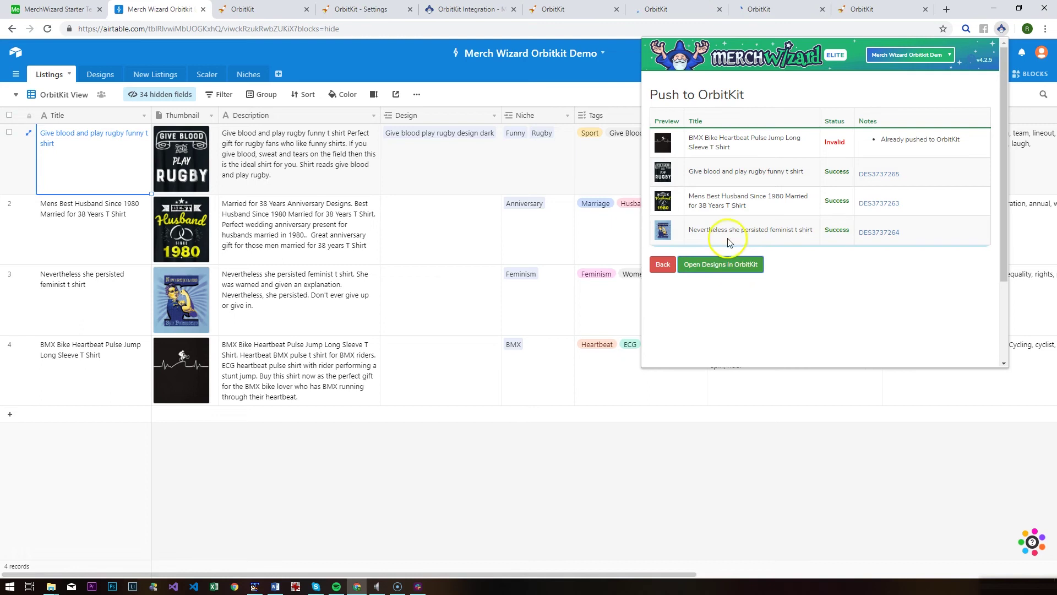
# Step: Review the rugby design and the Mens Best Husband Since 1980 design pushed to OrbitKit, including their titles, descriptions and tags
pyautogui.click(649, 15)
pyautogui.scroll(-3, 649, 325)
pyautogui.scroll(3, 649, 325)
pyautogui.hotkey('ctrl', 'Tab')
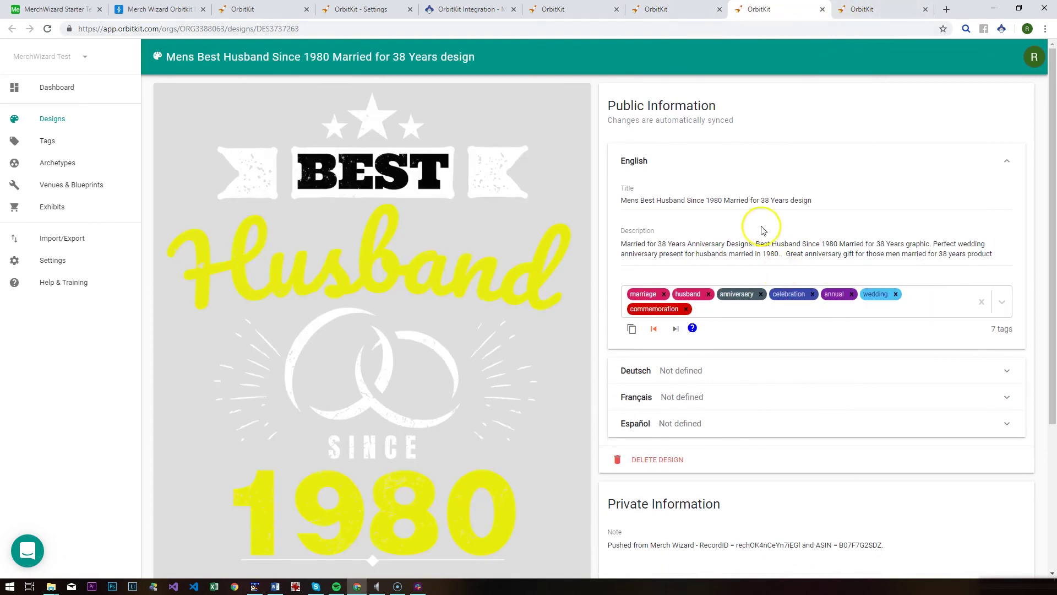
# Step: Open the Nevertheless she persisted feminist design and examine the RecordID and ASIN in its private note, leaving the text unedited
pyautogui.click(862, 9)
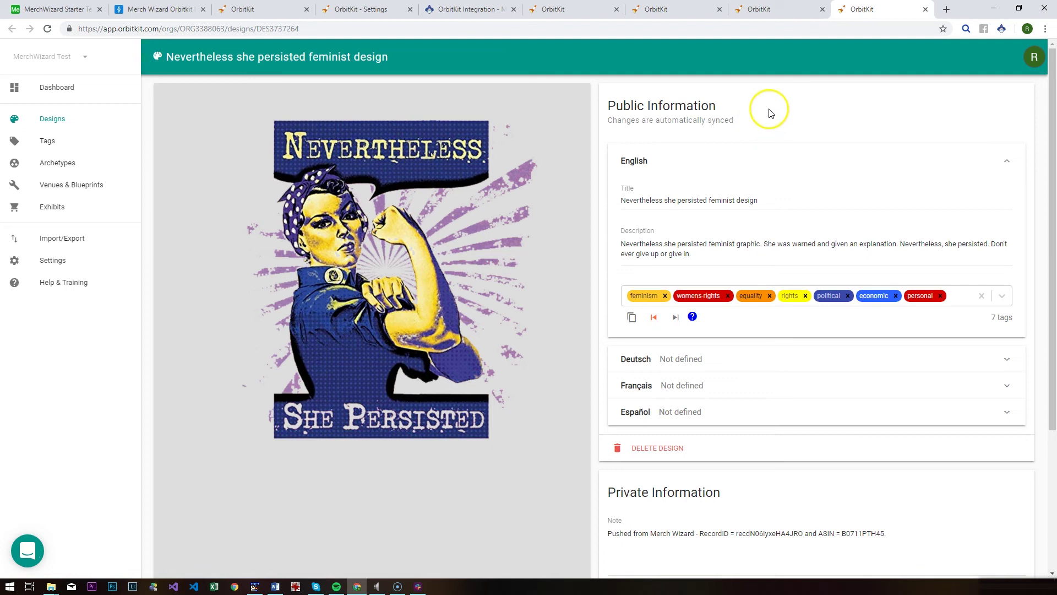
pyautogui.scroll(-3, 769, 113)
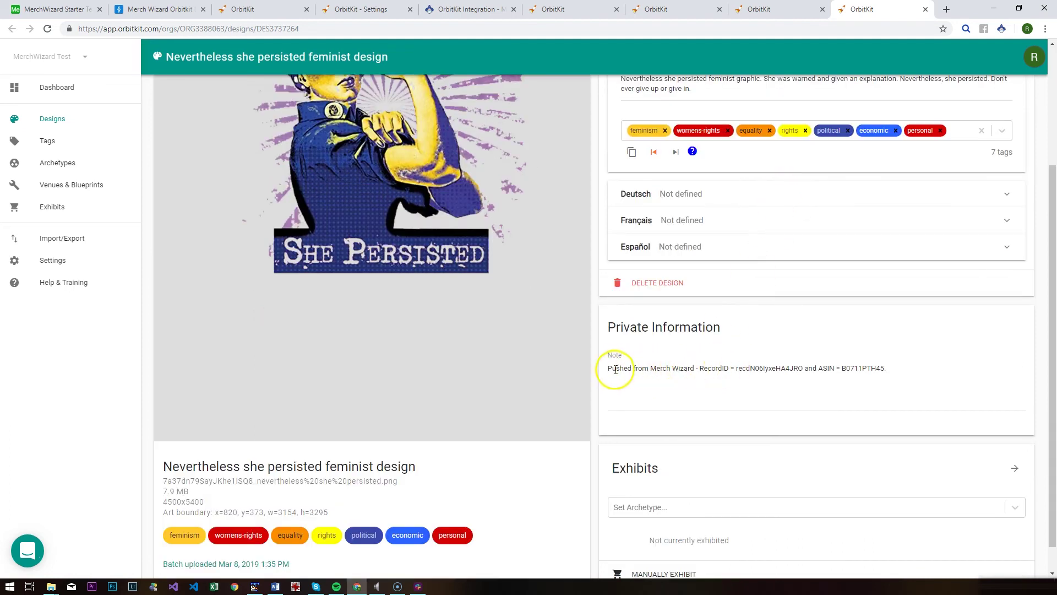
pyautogui.doubleClick(774, 368)
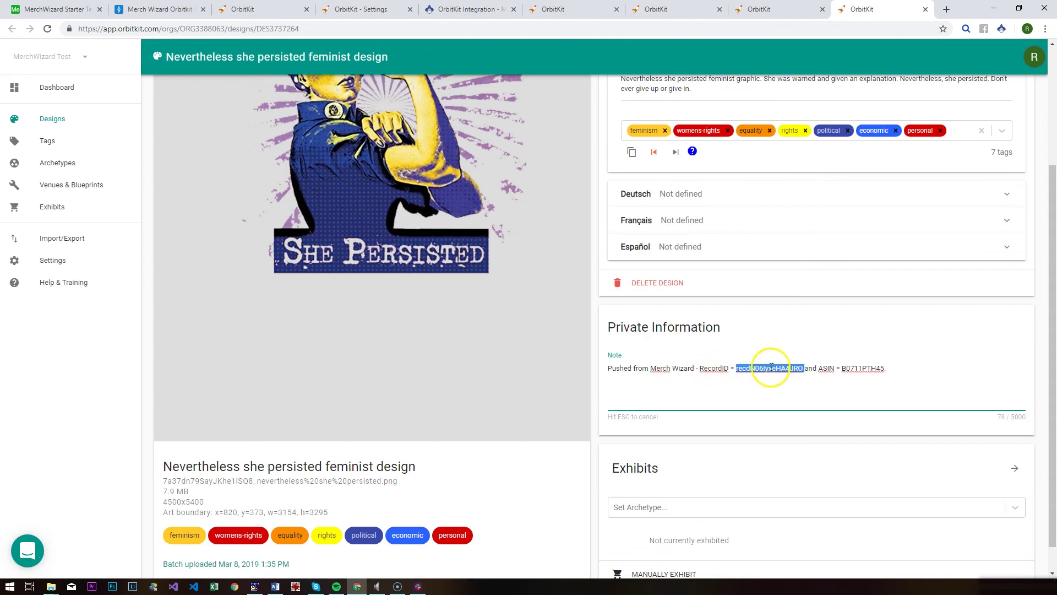
pyautogui.click(708, 368)
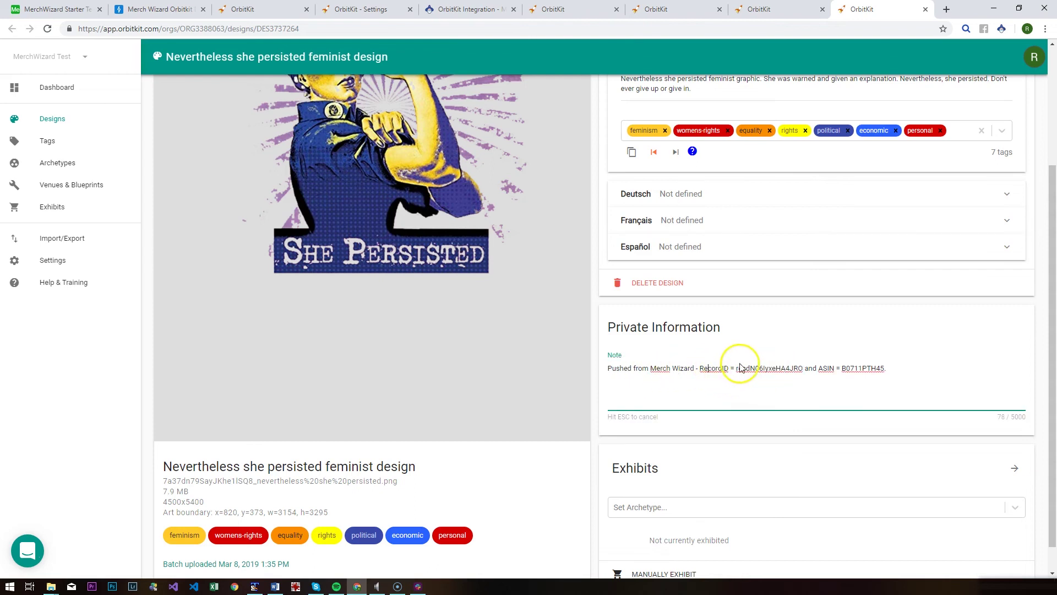
pyautogui.doubleClick(863, 368)
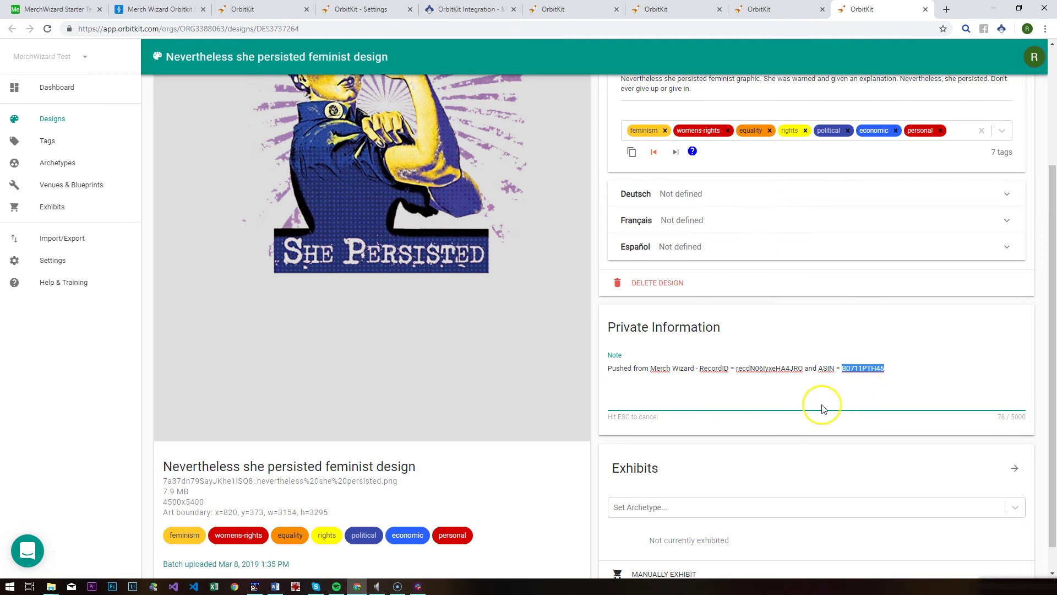
pyautogui.click(740, 340)
# Step: View all pushed designs in OrbitKit's Designs list, and bring up the Time Zone Converter page with the 10 Mar 2019 times
pyautogui.click(53, 120)
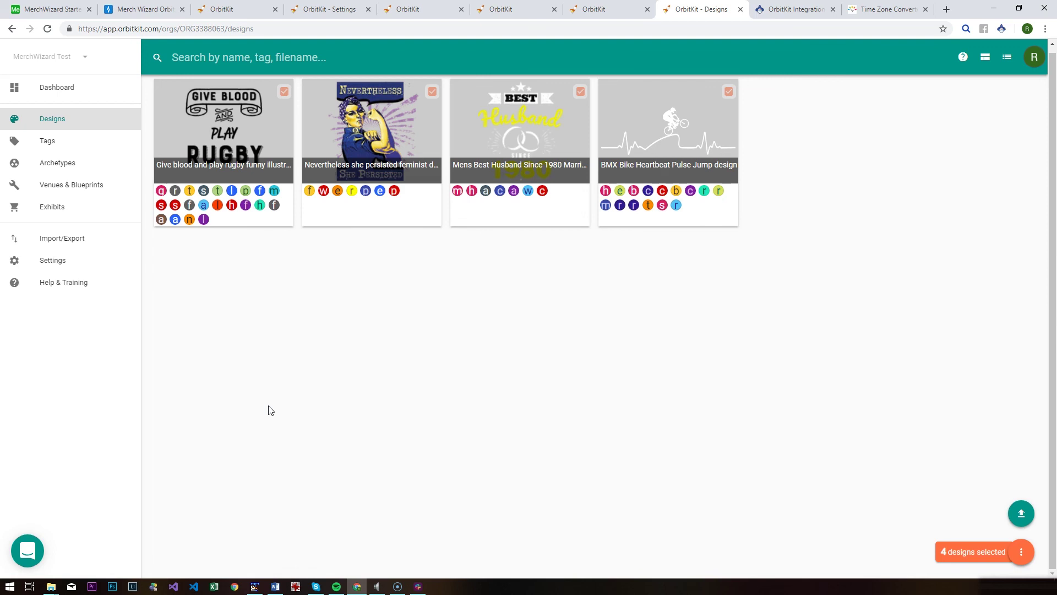
pyautogui.hotkey('ctrl', '9')
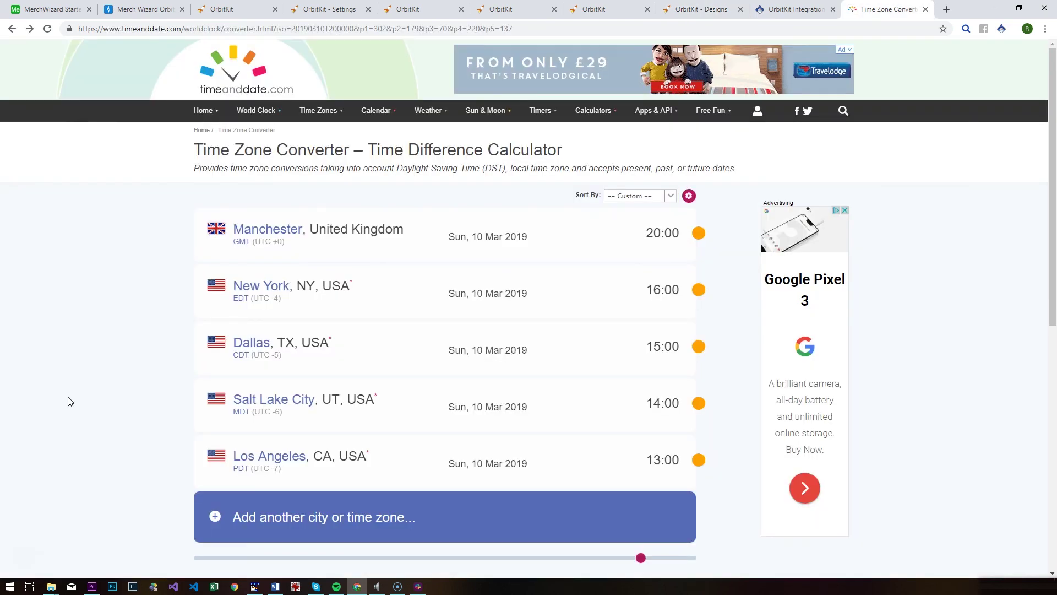